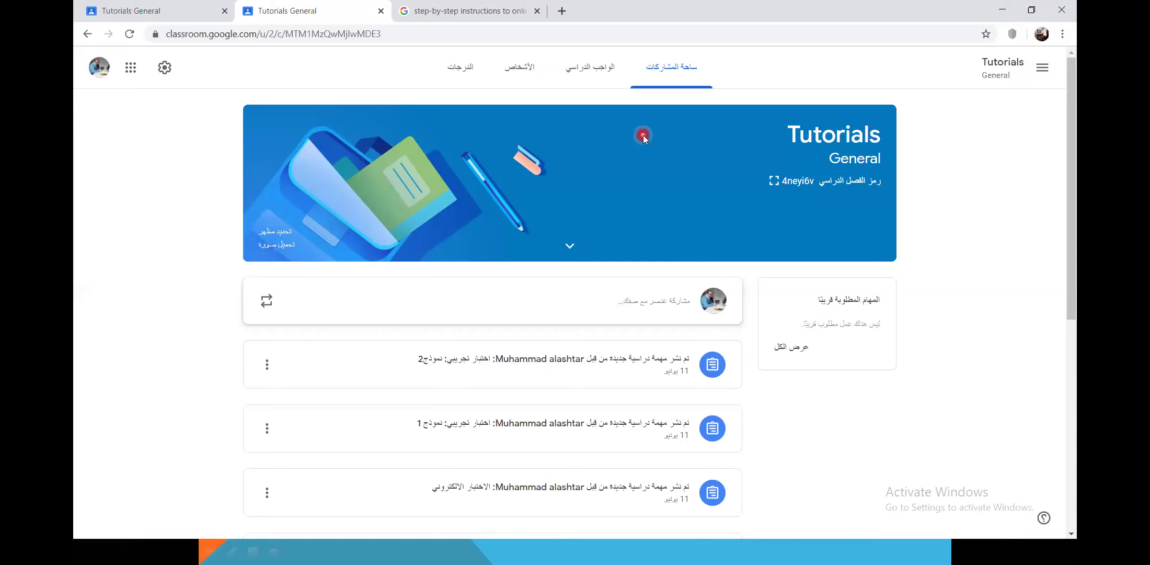
View the people page of the Tutorials class and go back to the overview of all classes
left_click(690, 70)
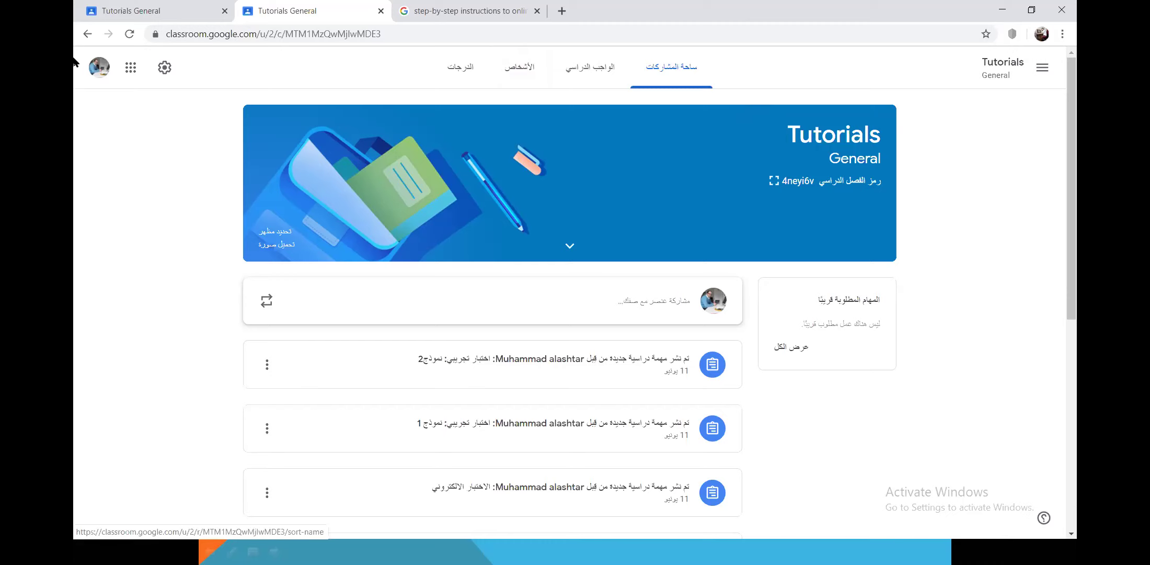
left_click(516, 71)
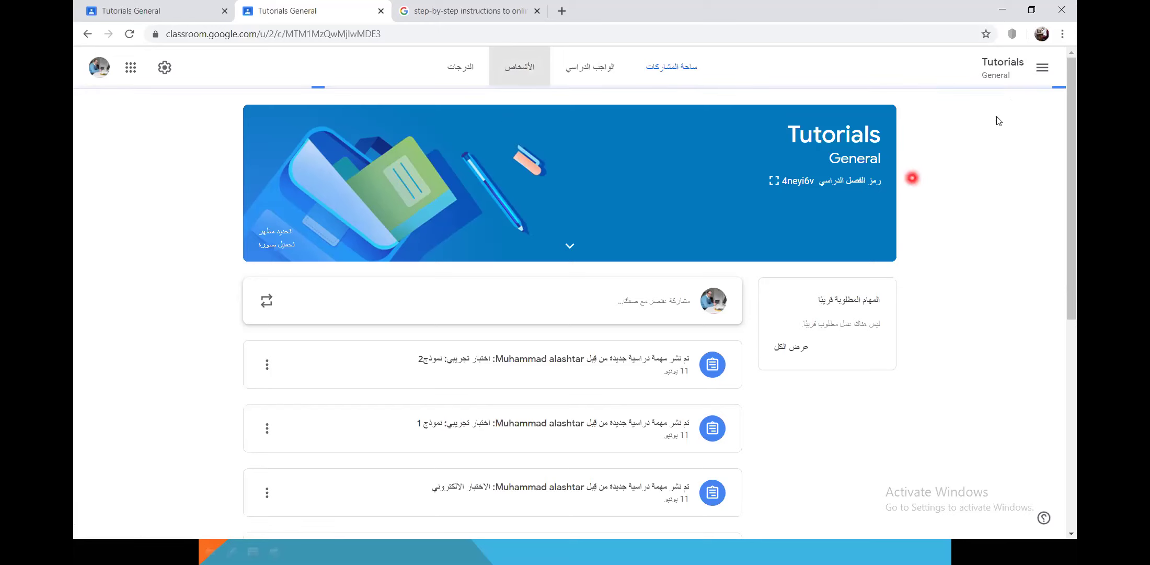
left_click(1042, 73)
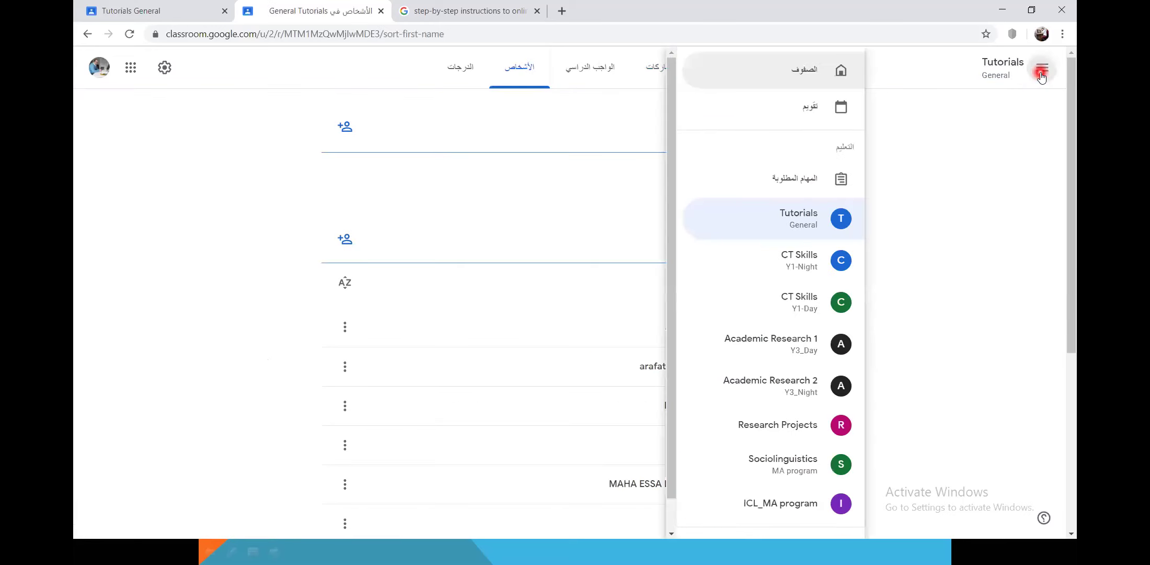
left_click(994, 72)
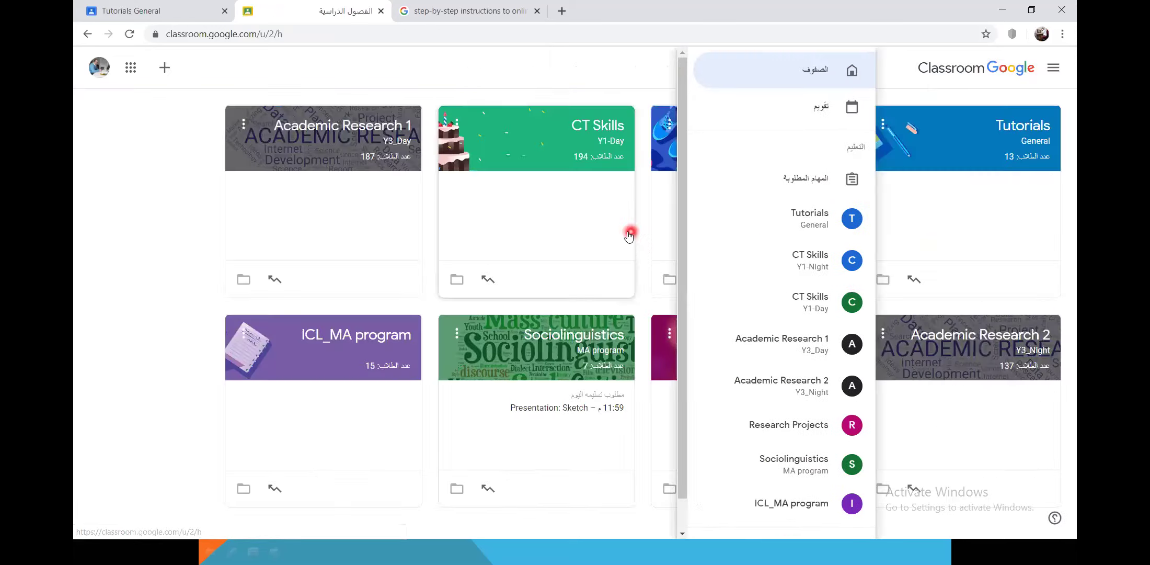
left_click(629, 235)
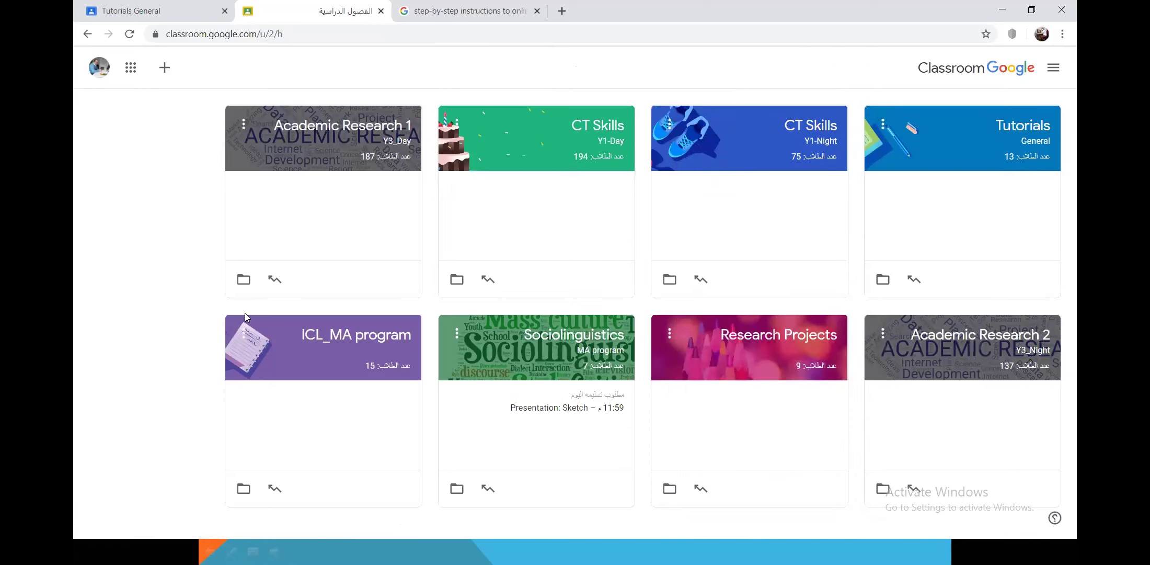
left_click(938, 228)
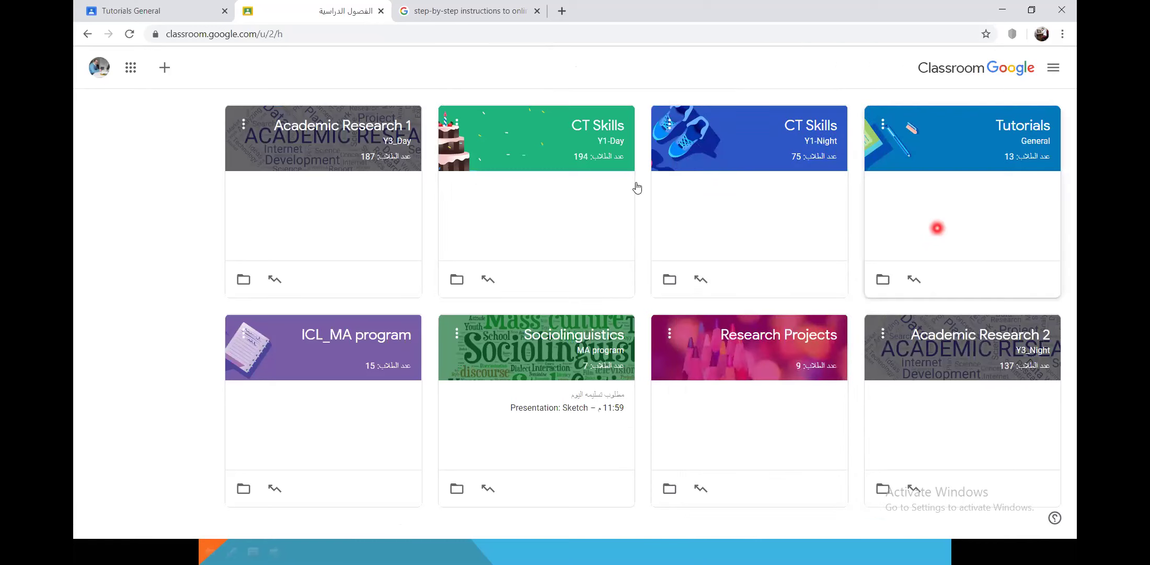
left_click(956, 120)
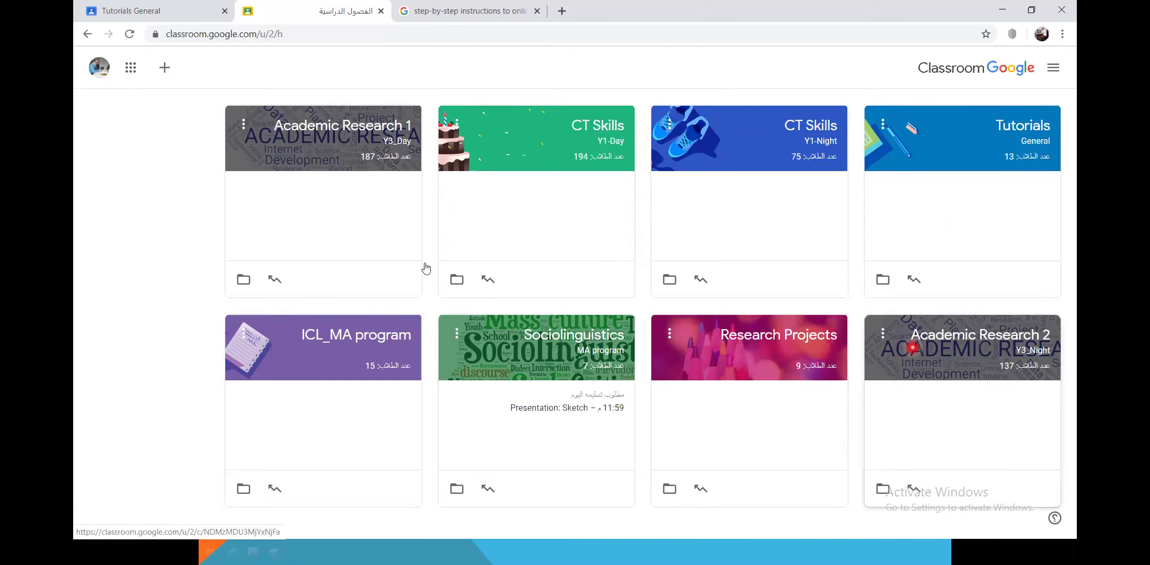
Open the Academic Research 1 (Y3_Day) class, look through its teacher and student list, and return to its stream
left_click(332, 137)
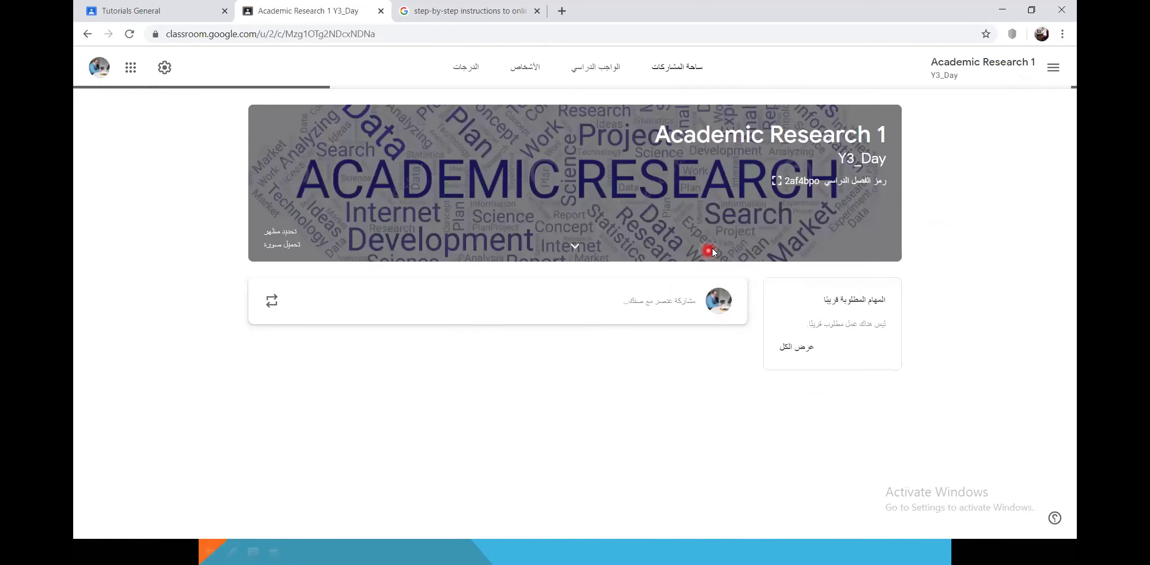
left_click(525, 67)
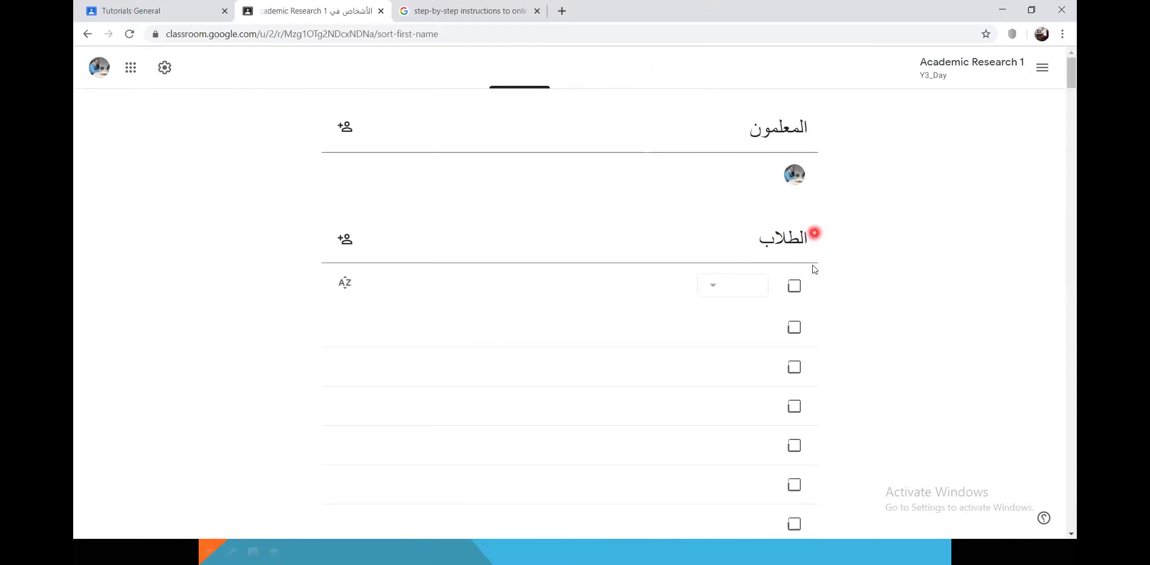
scroll(747, 326, "down", 10)
scroll(727, 301, "down", 5)
scroll(727, 270, "up", 15)
key("alt+Left")
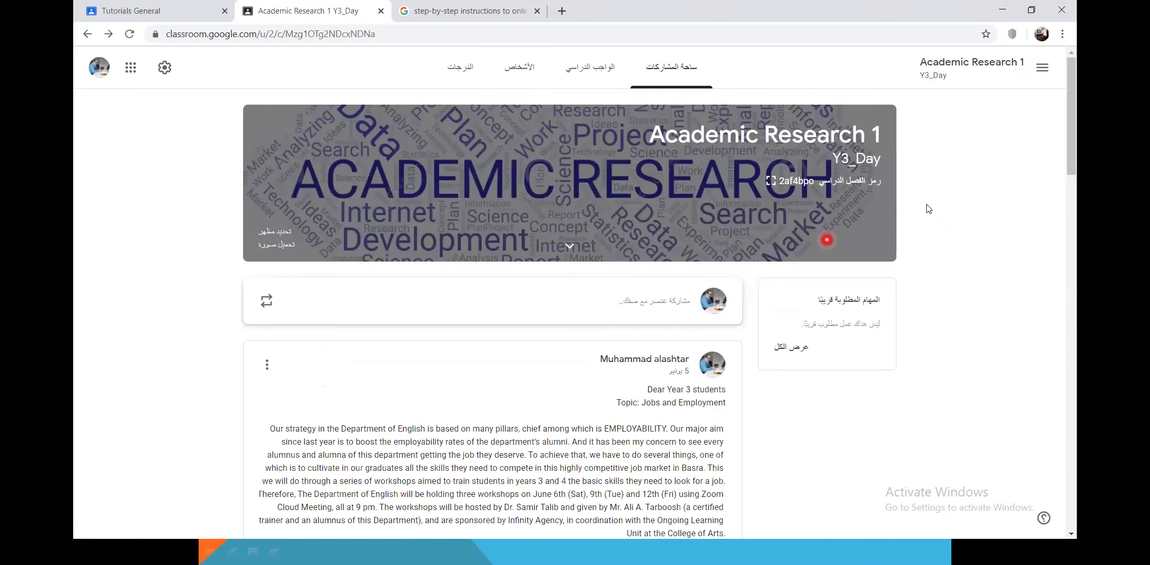
Return to the overview of all classes and open the Tutorials General class stream
left_click(1043, 69)
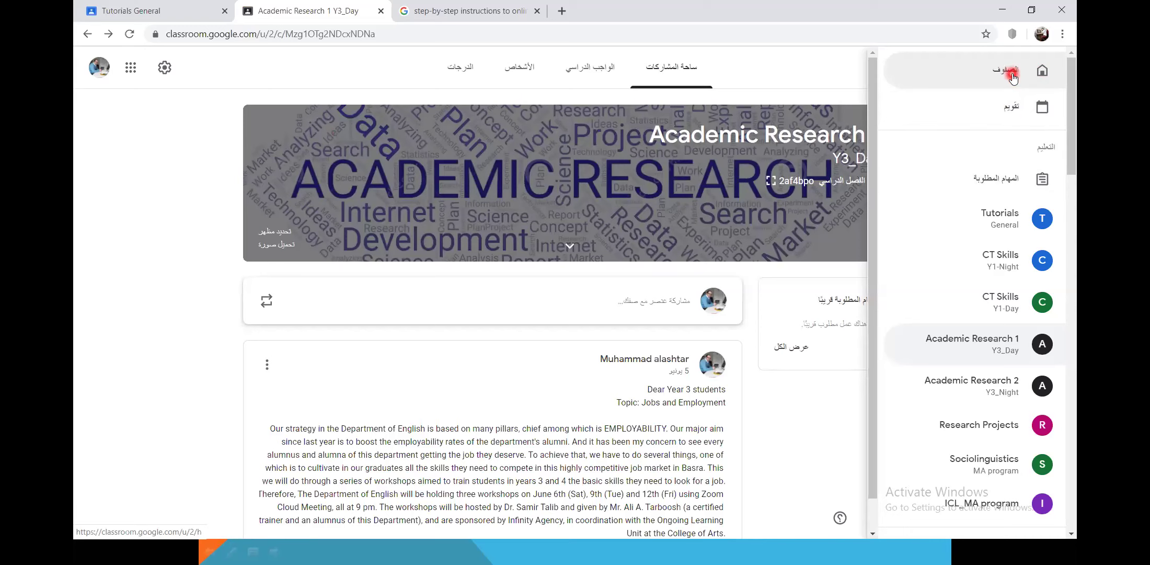
left_click(1013, 74)
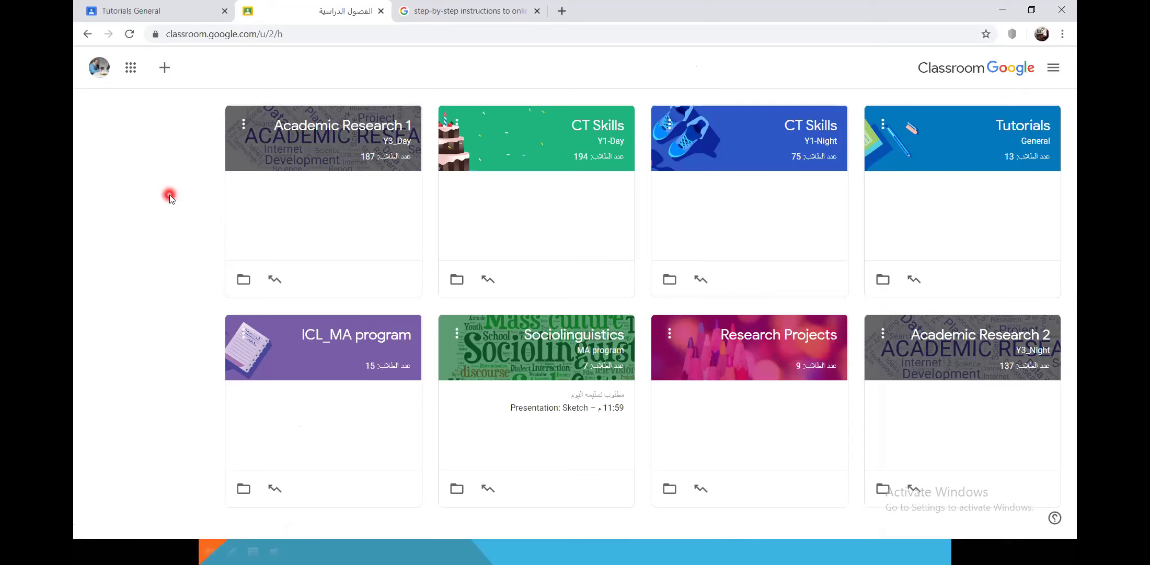
left_click(1017, 134)
left_click(1012, 130)
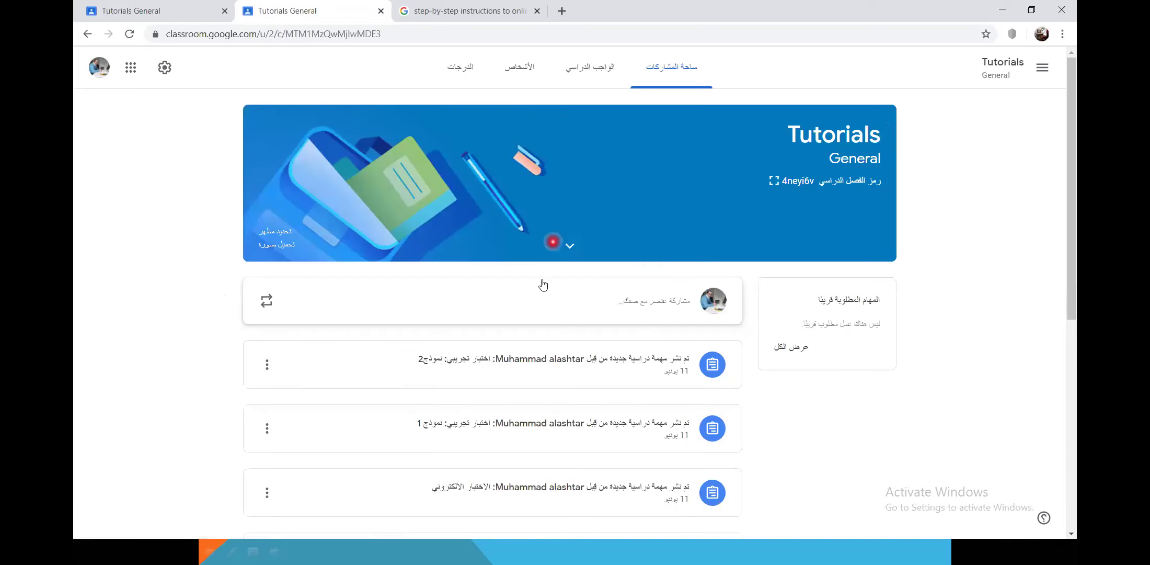
scroll(745, 196, "down", 3)
scroll(745, 196, "up", 3)
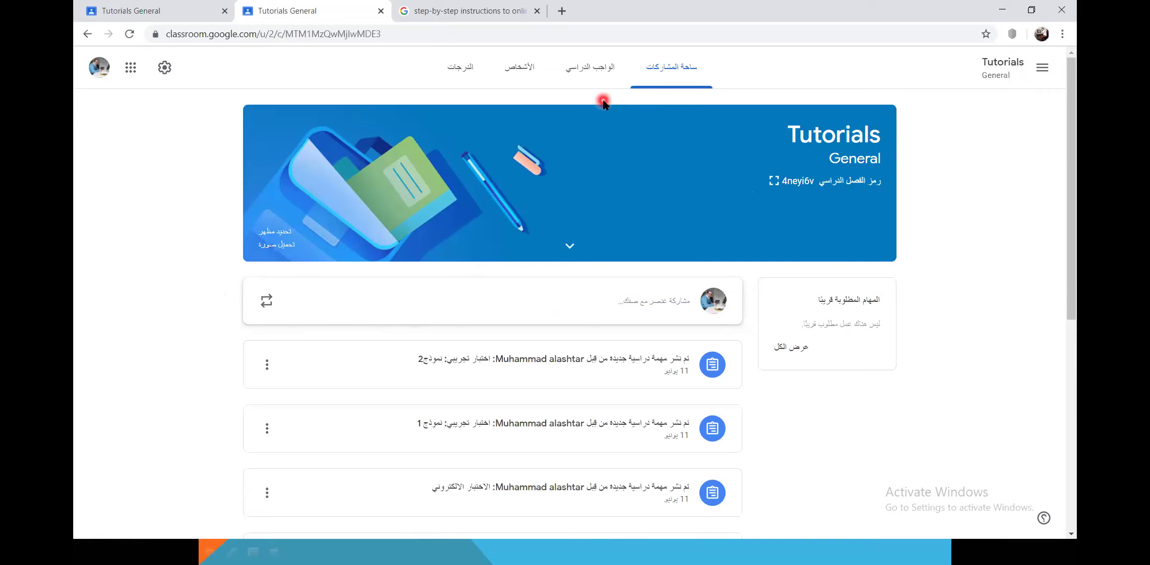
Create a new quiz assignment in the classwork of the Tutorials class
left_click(591, 72)
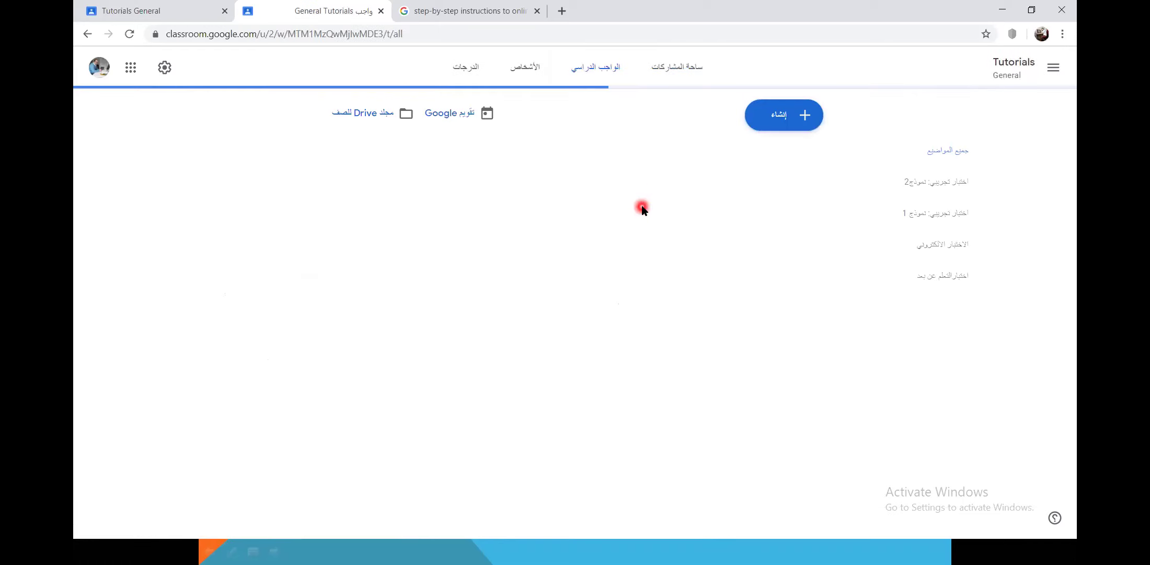
left_click(775, 120)
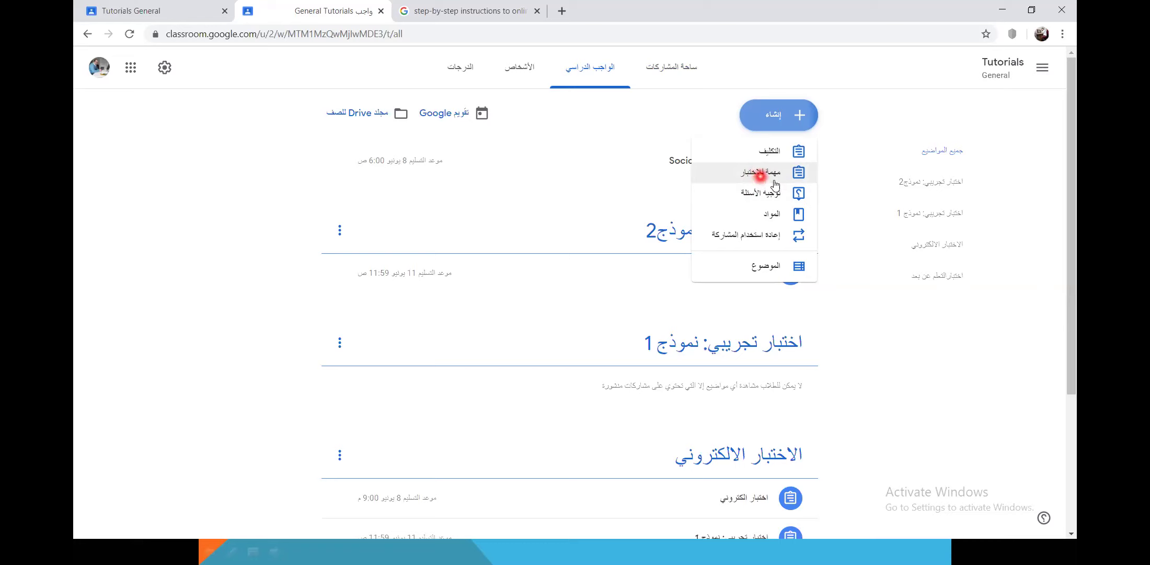
left_click(751, 175)
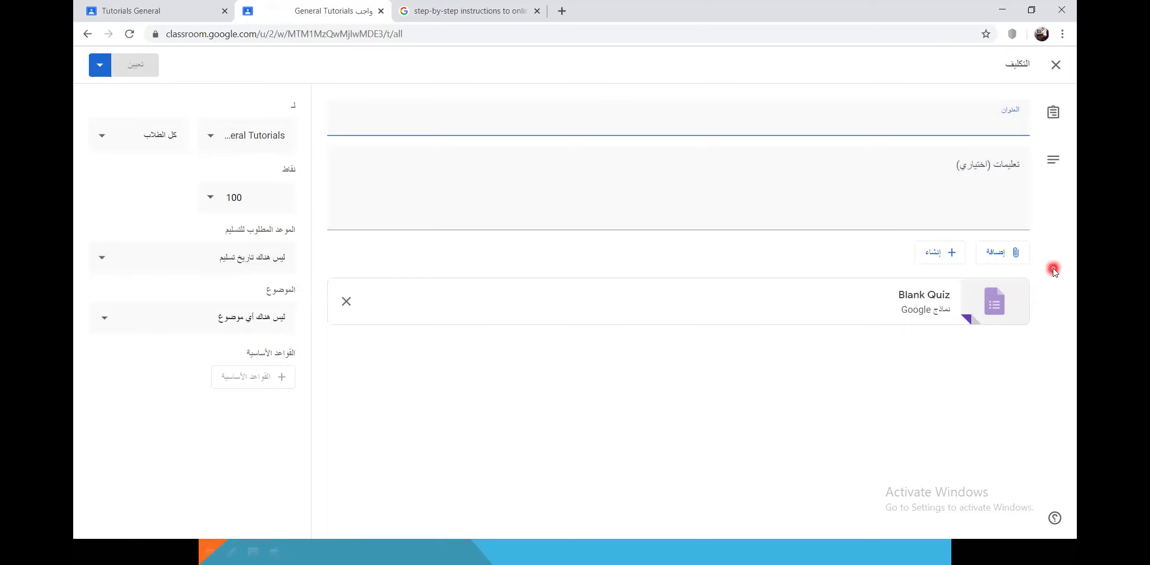
type("j[vdfd")
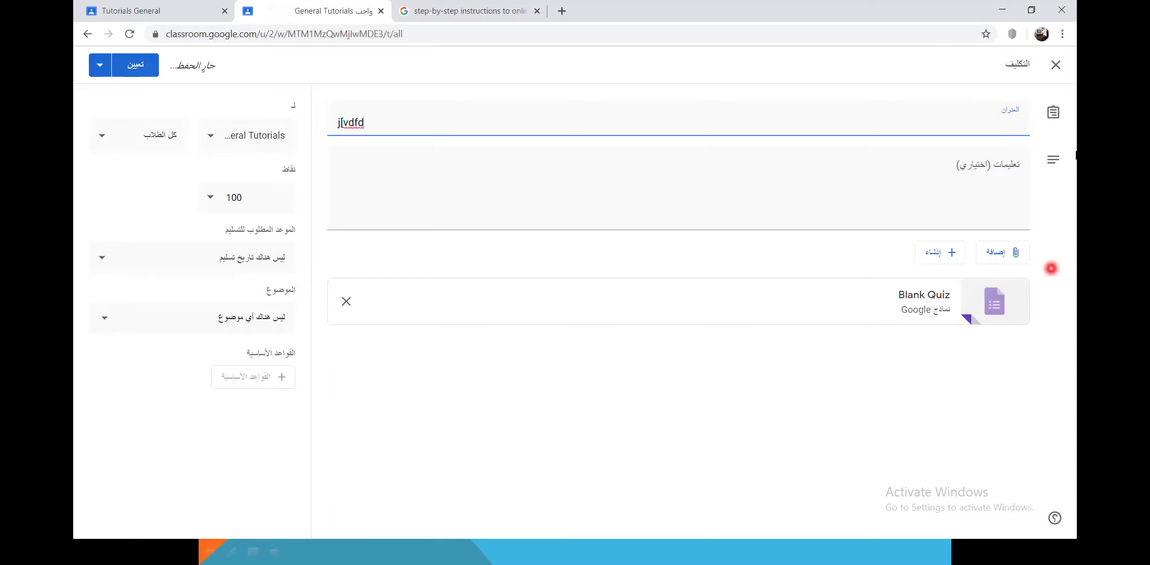
type("f")
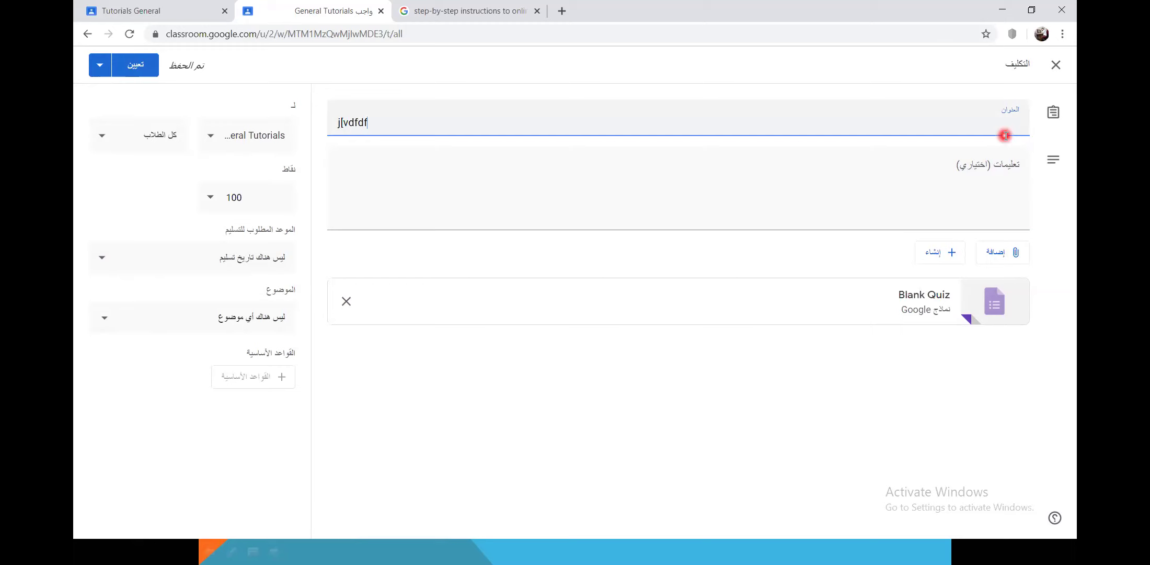
key("BackSpace")
key("BackSpace")
key("BackSpace")
key("BackSpace")
key("BackSpace")
key("BackSpace")
key("BackSpace")
Title the quiz assignment "تجريبي 1" and leave the optional instructions empty
type("تجريبي")
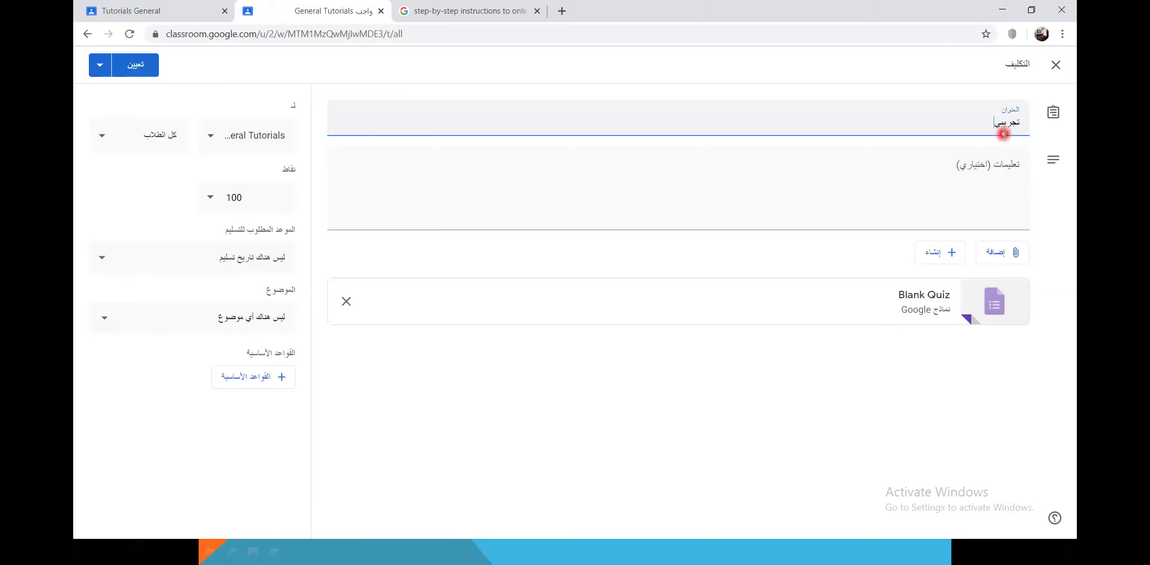
type(" 1")
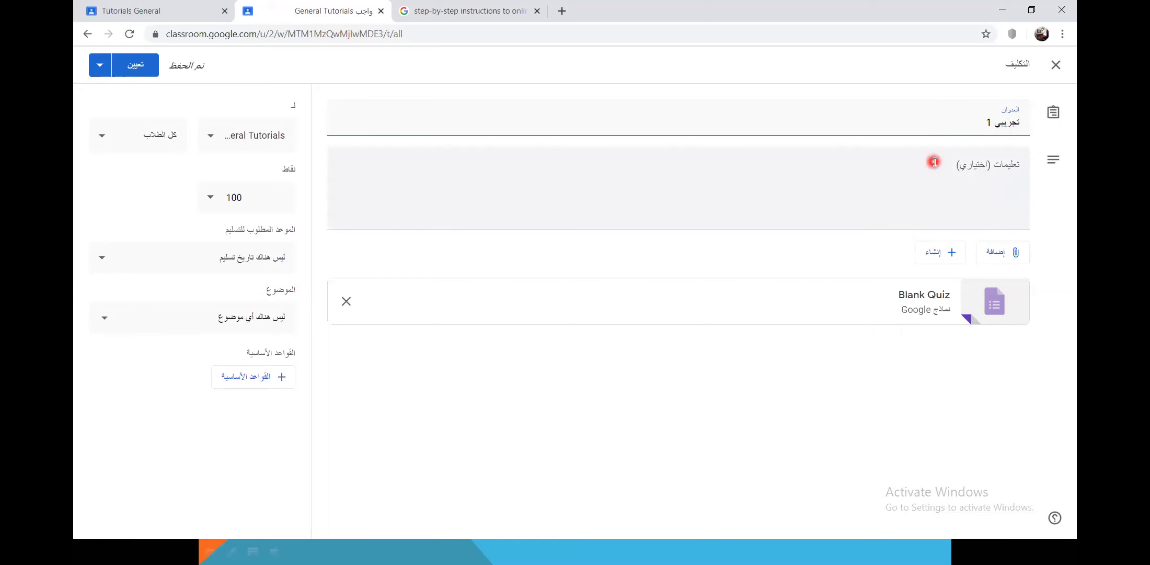
left_click(1005, 173)
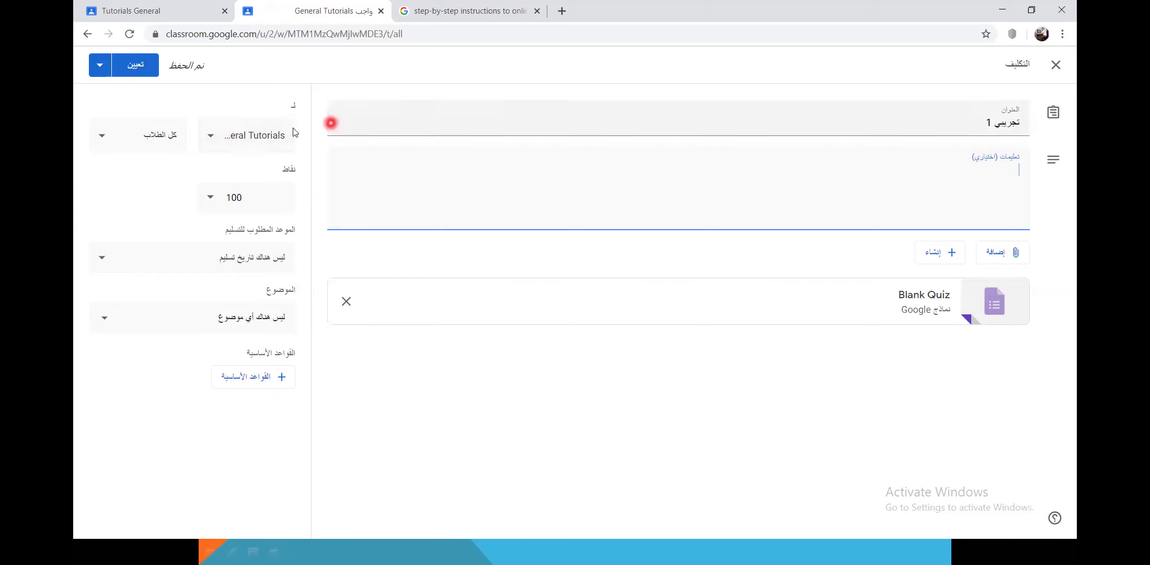
Try assigning the quiz to the Y3_Day and Y3_Night Academic Research classes as well, and deselect both again
left_click(243, 144)
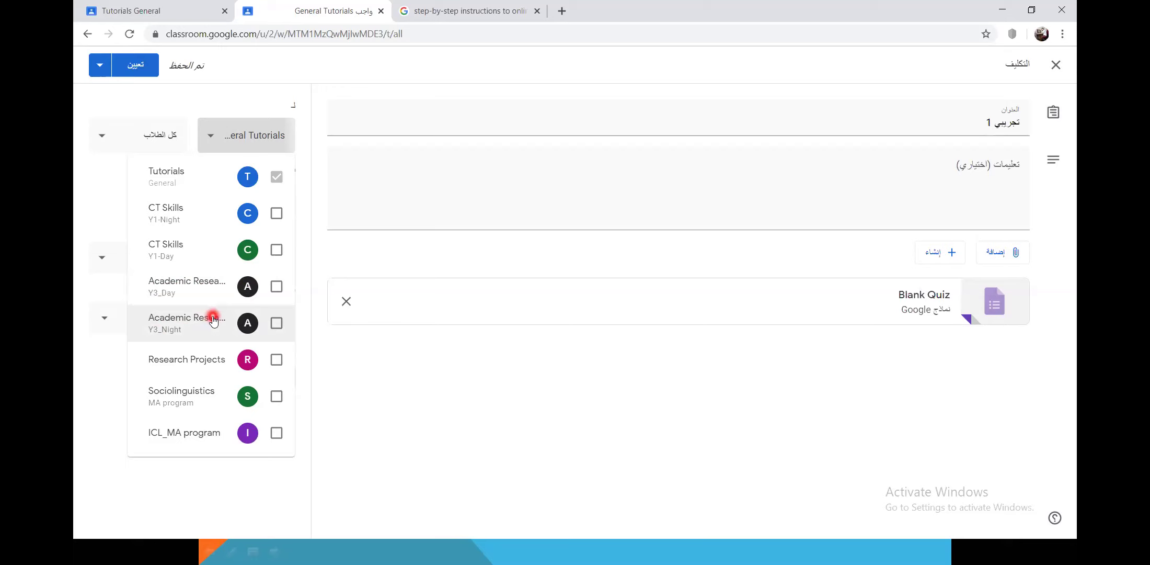
left_click(277, 287)
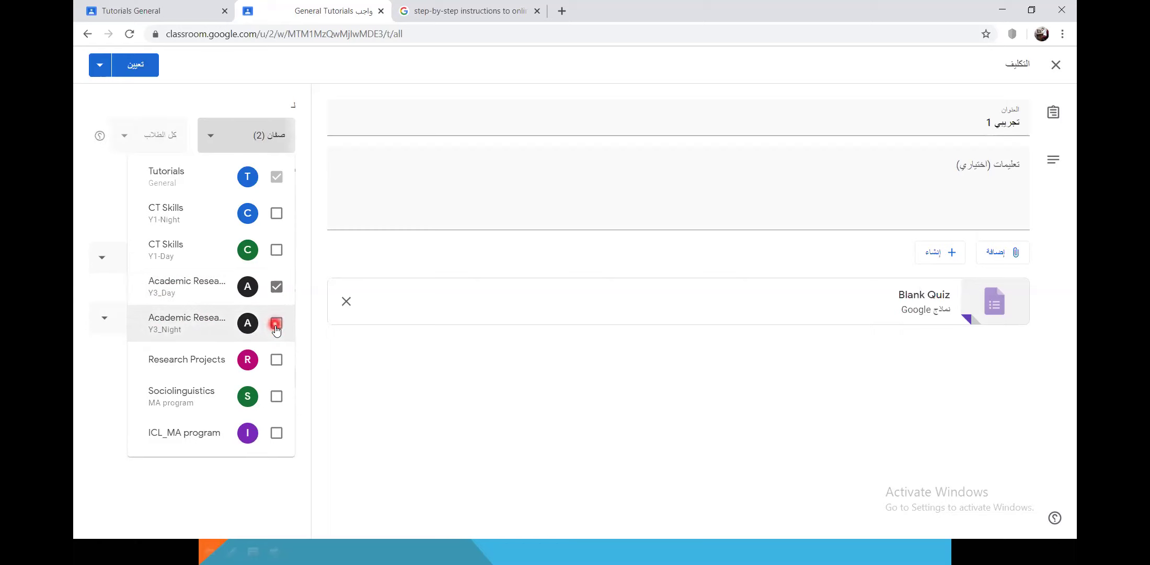
left_click(276, 324)
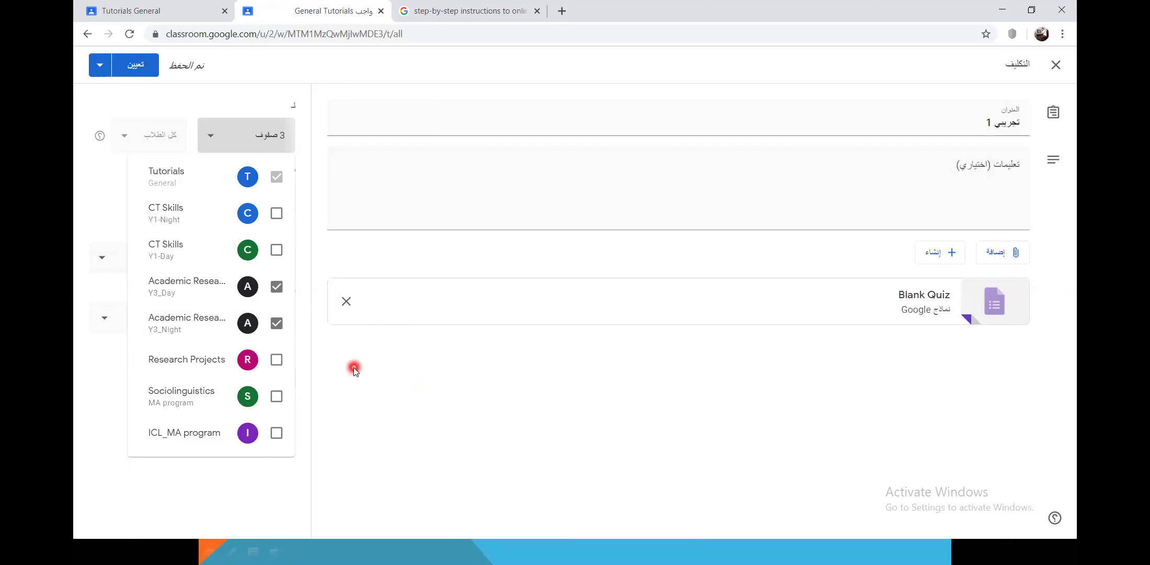
left_click(276, 287)
left_click(277, 324)
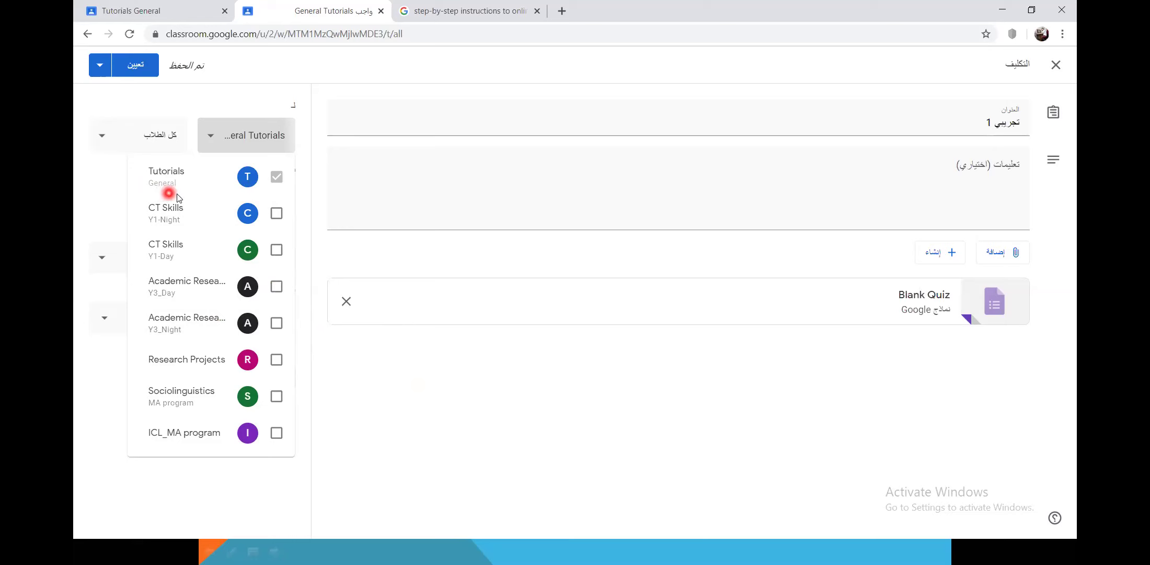
left_click(506, 404)
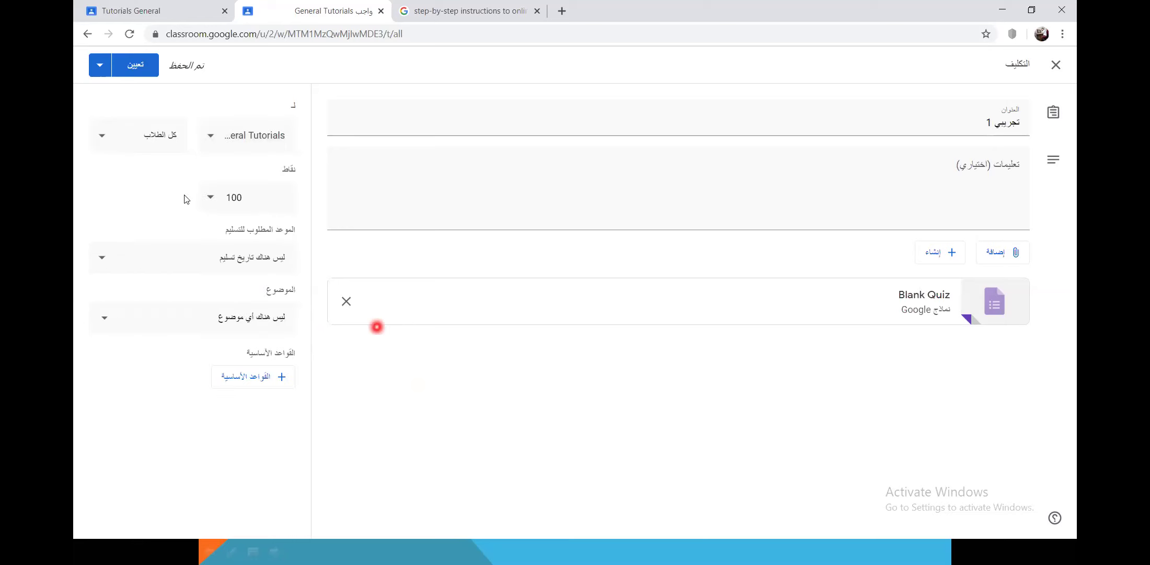
View the students who receive the quiz, toggling the all-students selection off and back on
left_click(117, 134)
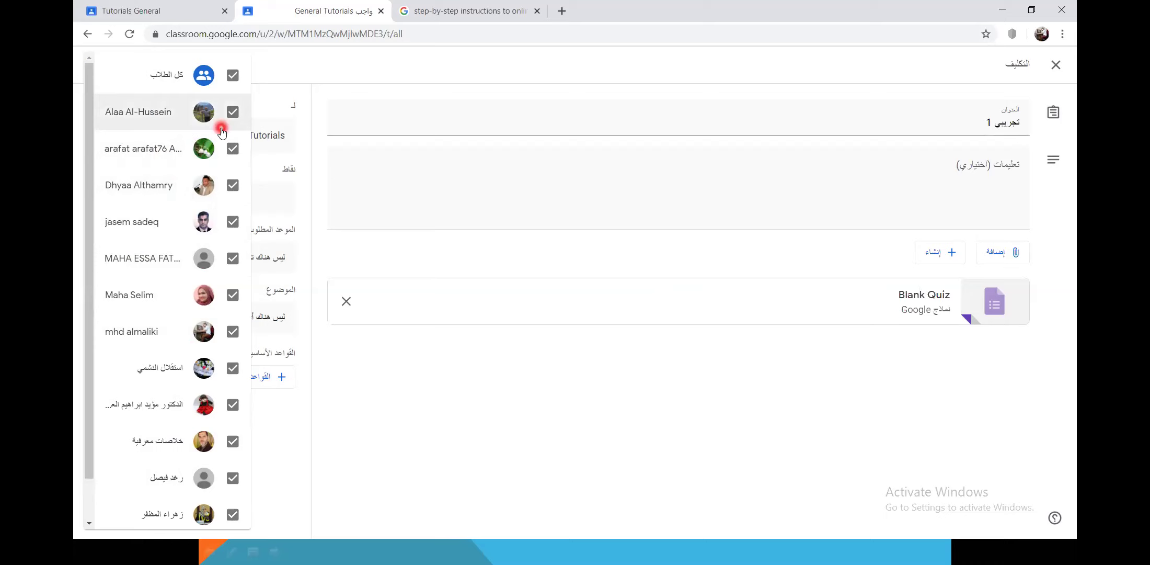
scroll(230, 261, "down", 1)
left_click(233, 74)
left_click(233, 73)
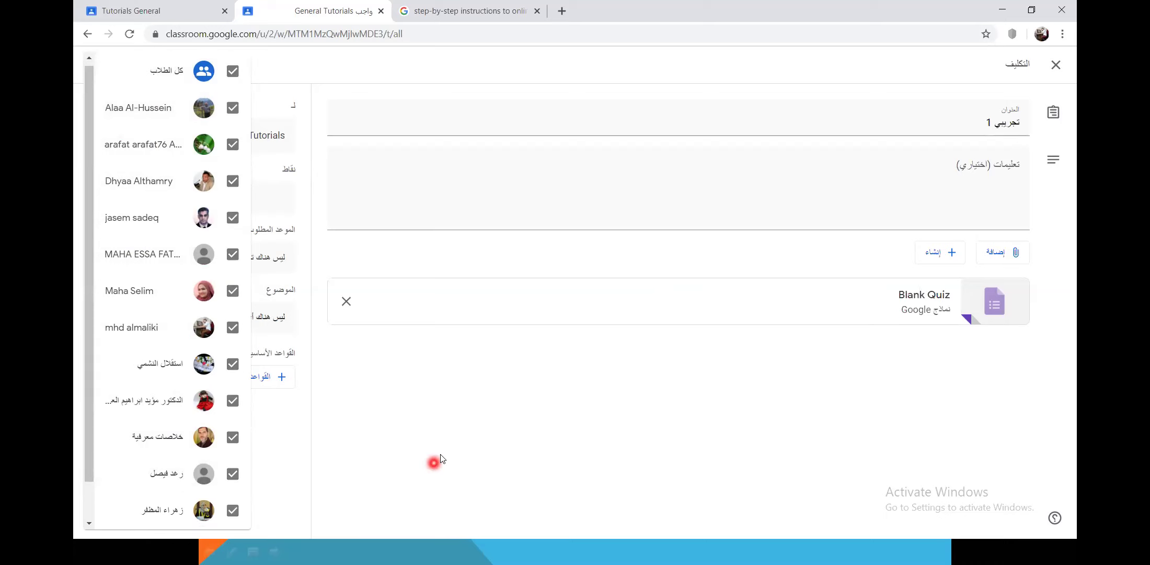
left_click(525, 439)
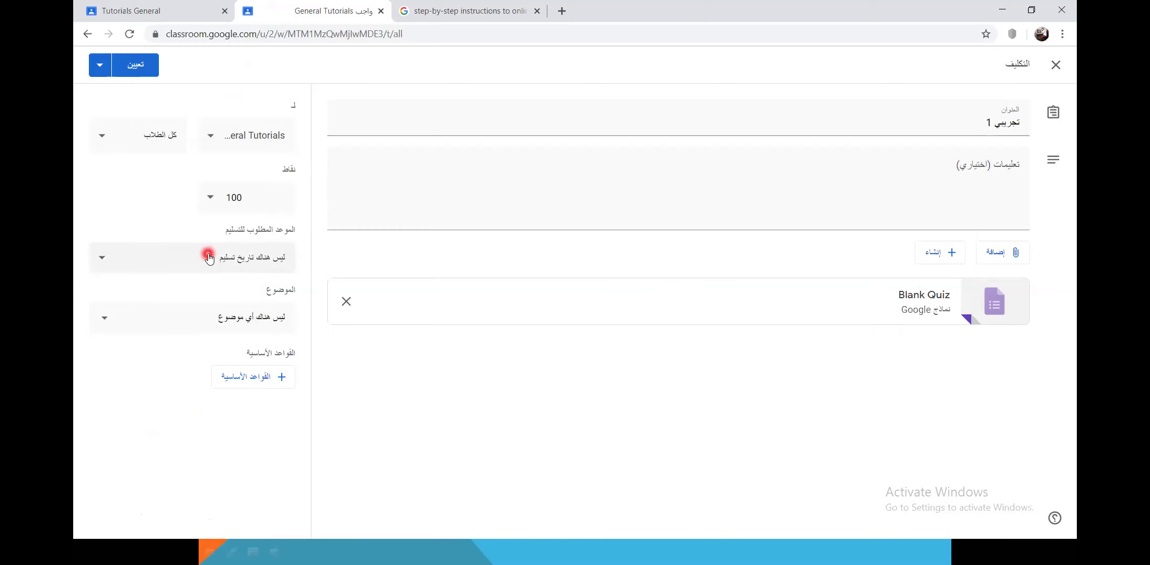
Set the assignment's due date to 2020/06/12 without a time and check the available publishing options
left_click(192, 257)
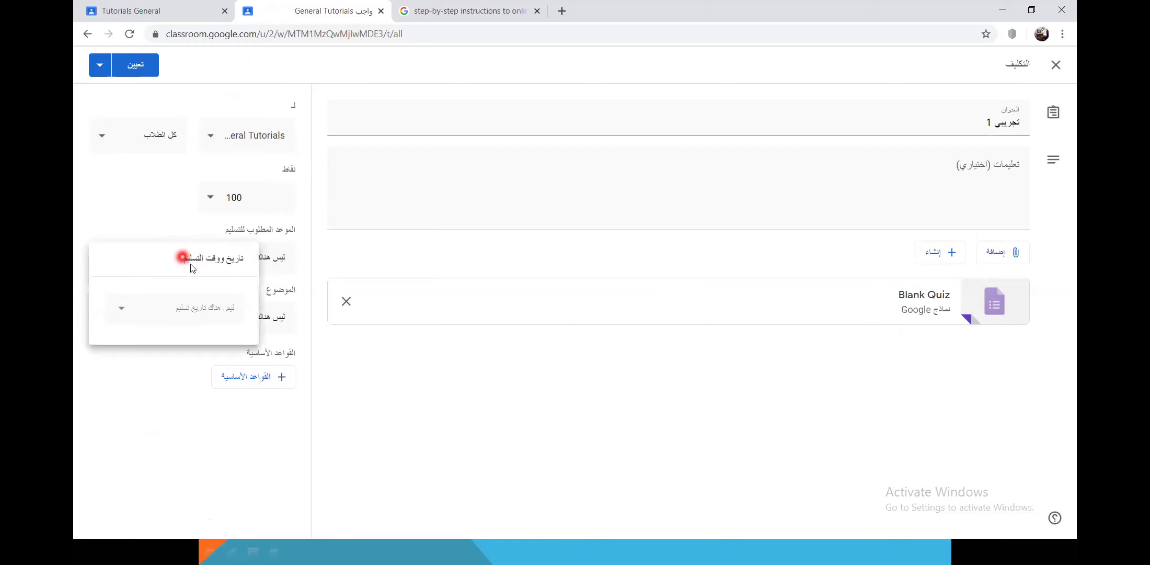
left_click(187, 316)
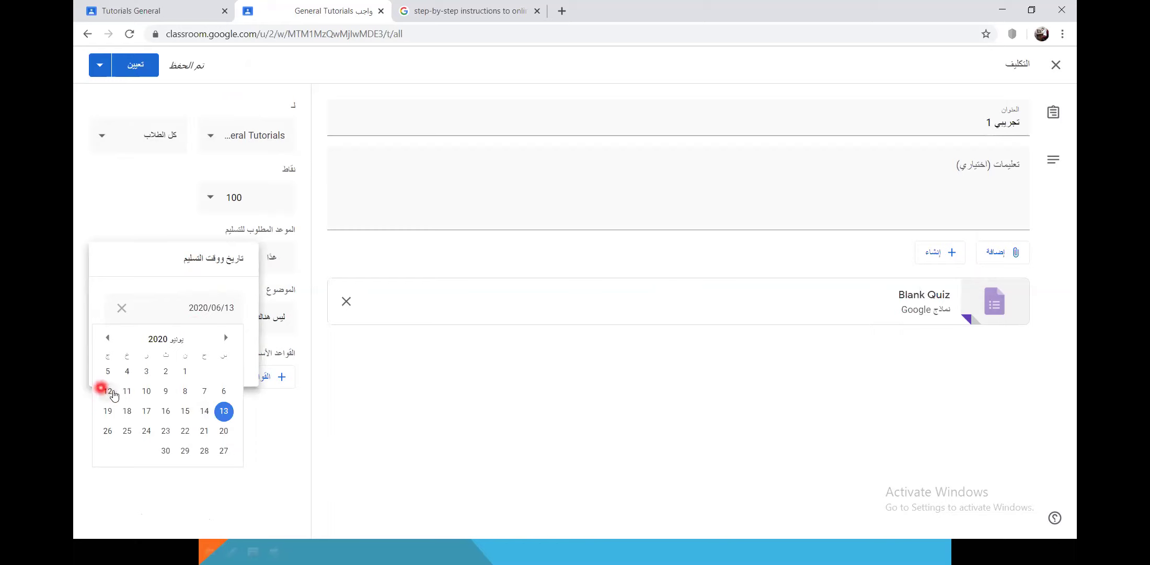
left_click(107, 391)
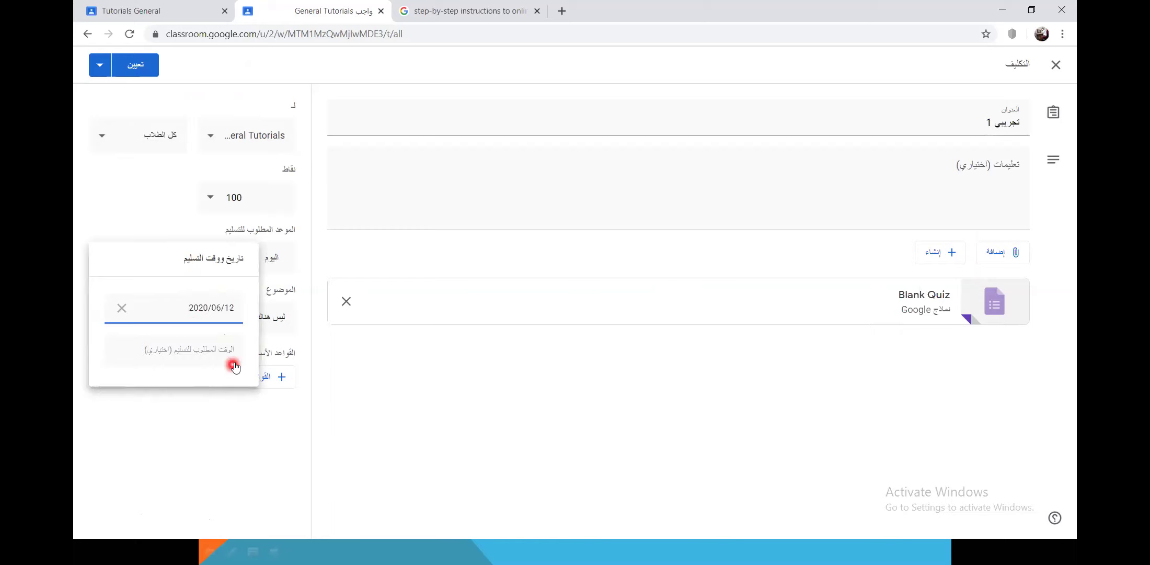
left_click(101, 67)
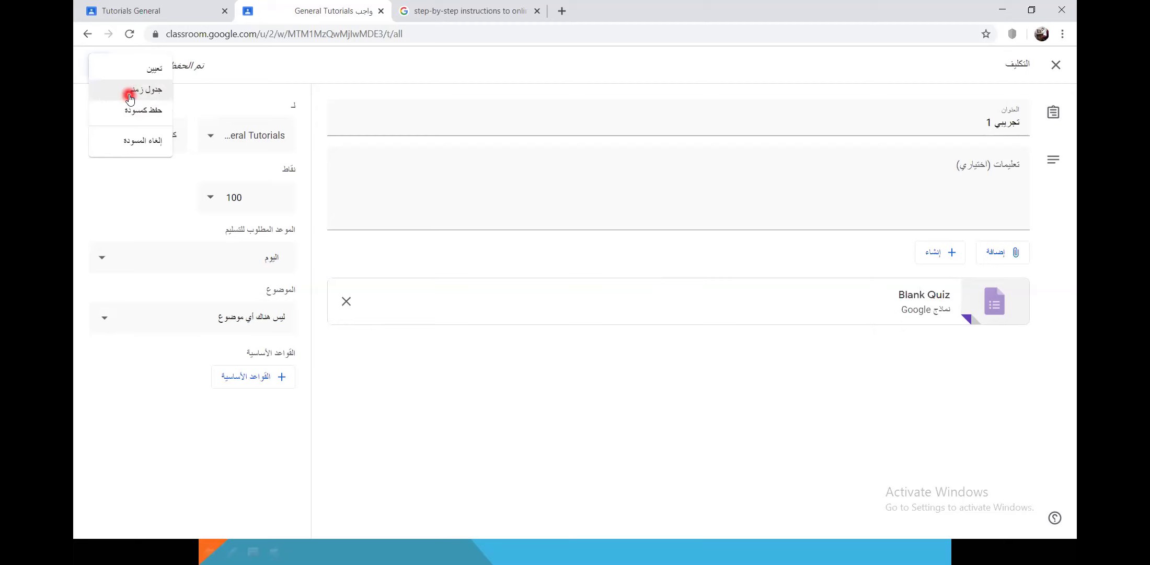
left_click(378, 415)
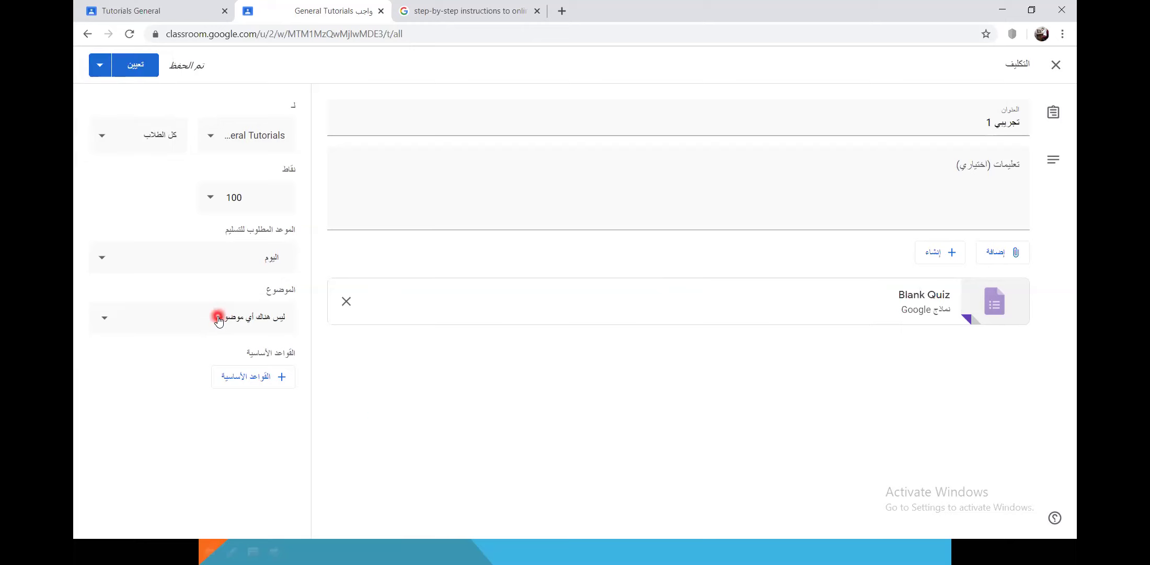
Add a due time of 11:59 ص to the assignment's 2020/06/12 due date
left_click(99, 68)
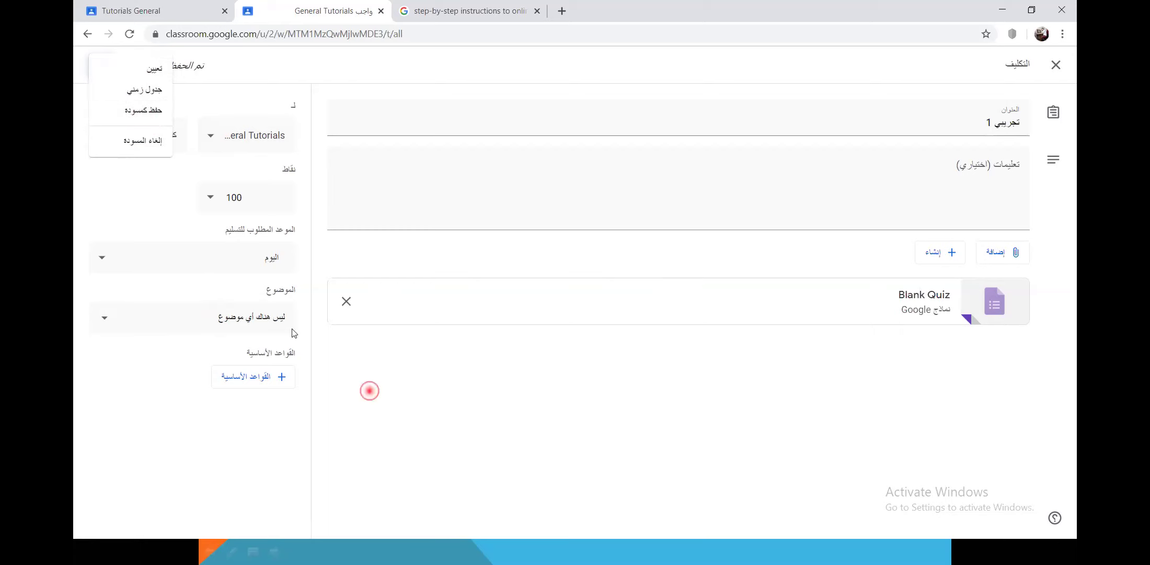
left_click(264, 264)
left_click(257, 257)
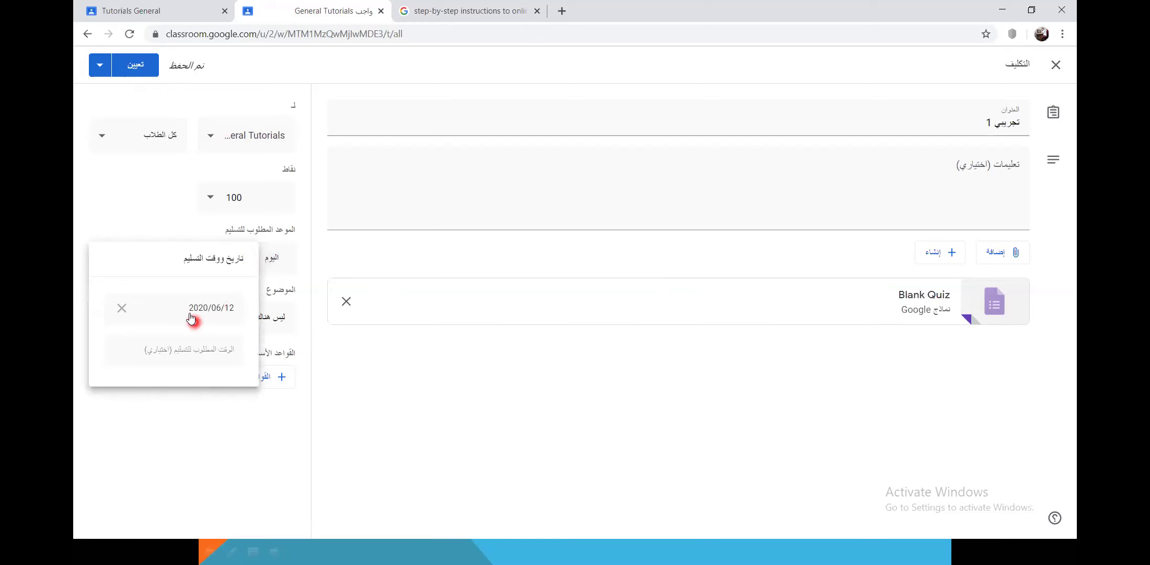
left_click(173, 354)
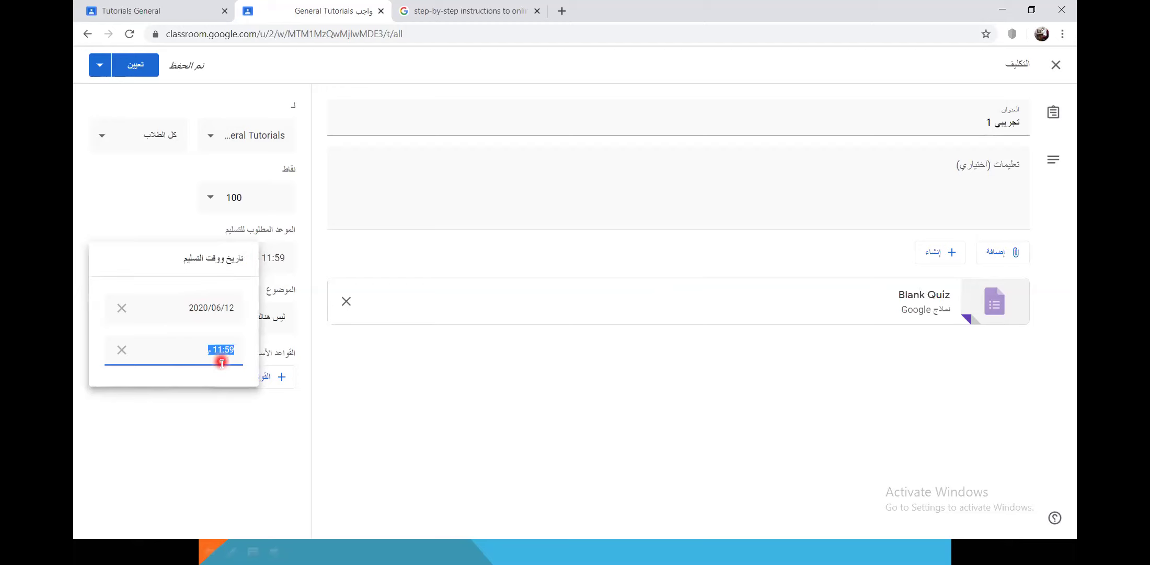
left_click(205, 357)
type("a")
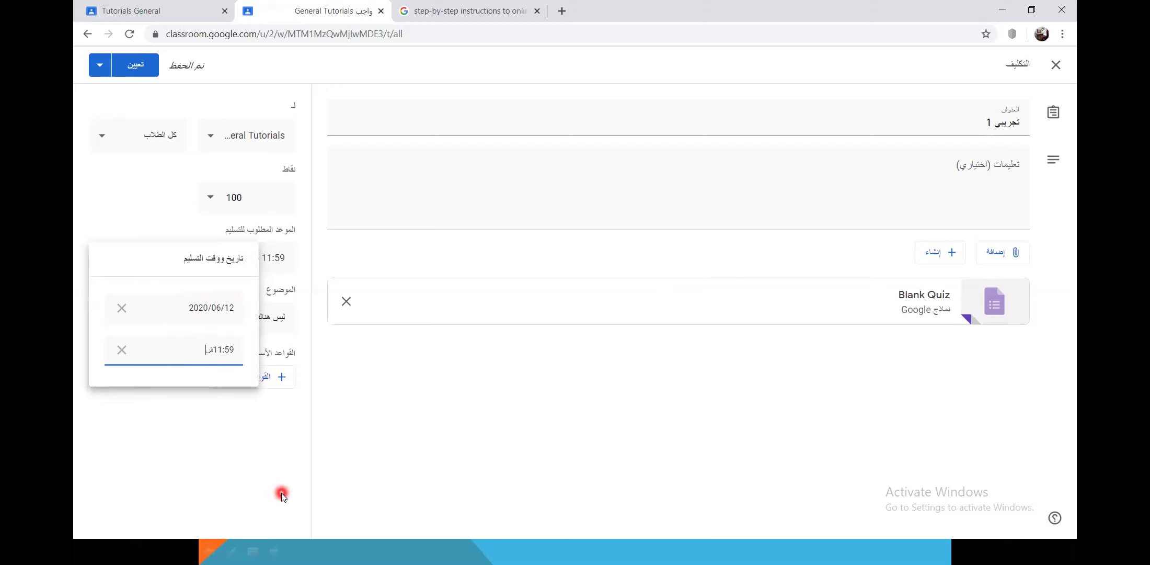
type("ص")
left_click(322, 406)
Create a new topic for the assignment, named "تجريبي 1" by copying the assignment's title
left_click(225, 317)
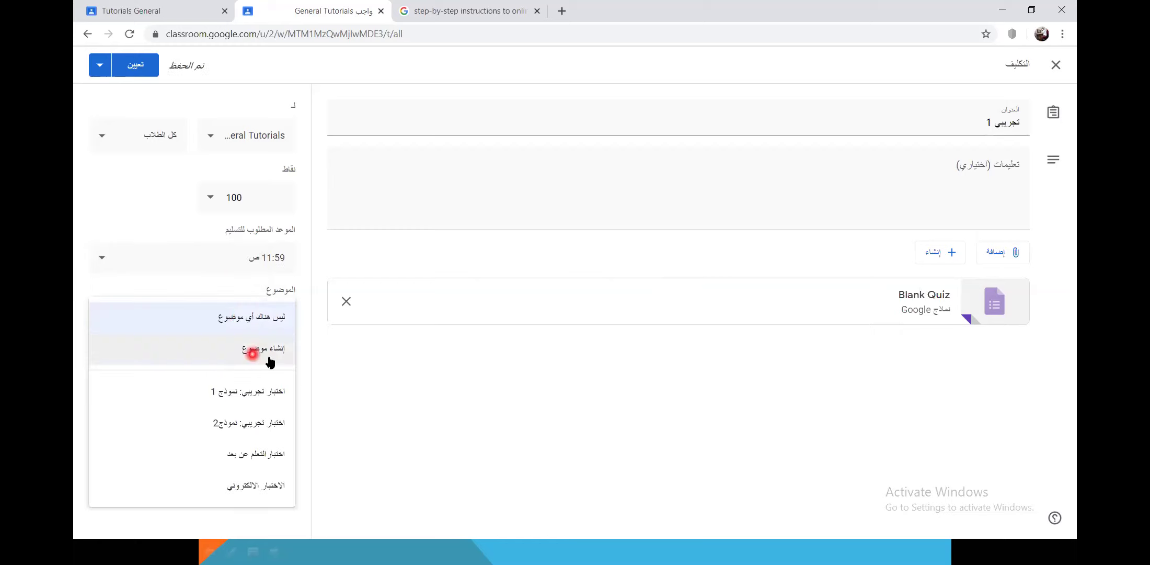
left_click(258, 355)
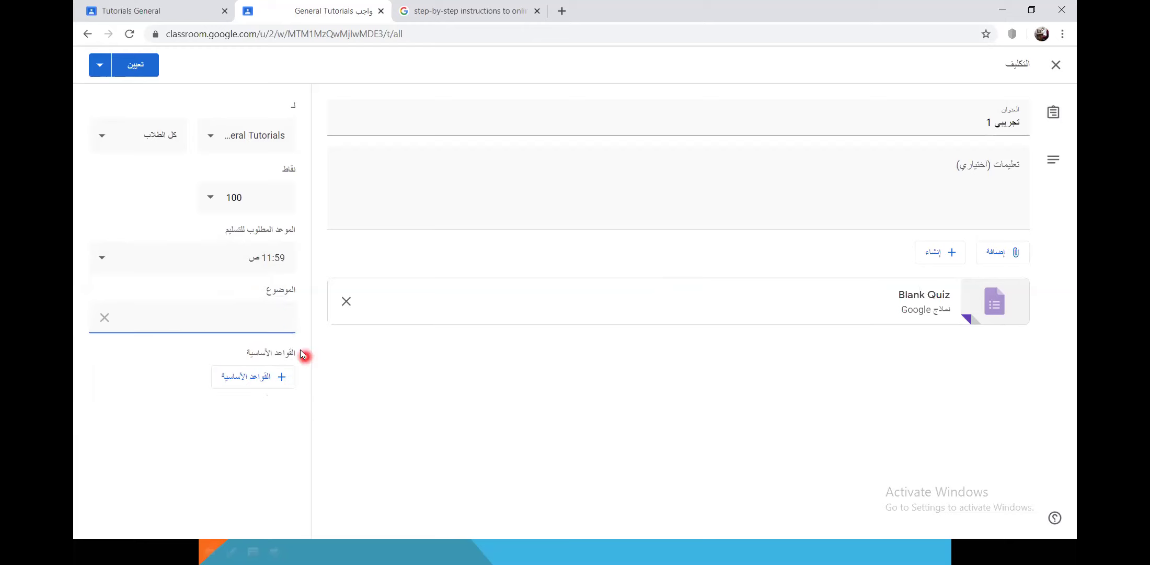
left_click(1004, 125)
triple_click(1004, 126)
key("ctrl+c")
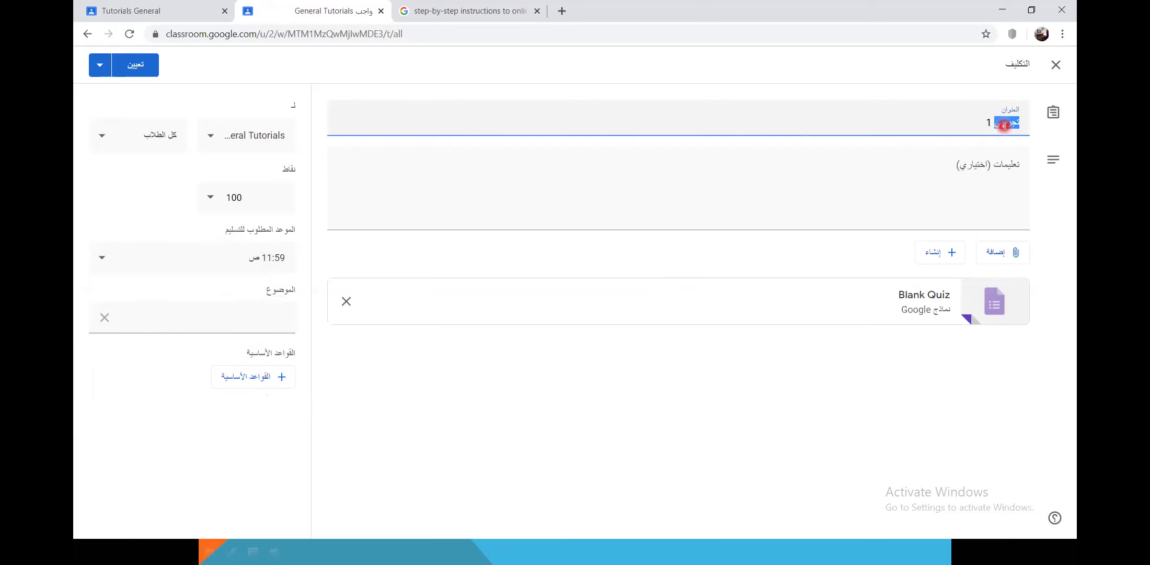
left_click(258, 317)
key("ctrl+v")
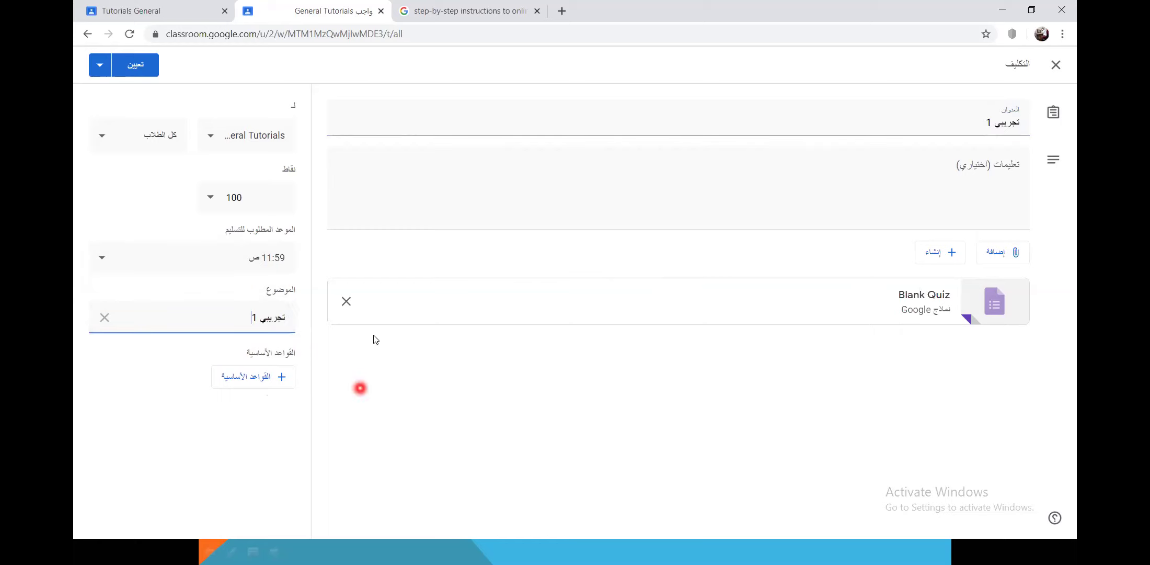
left_click(374, 368)
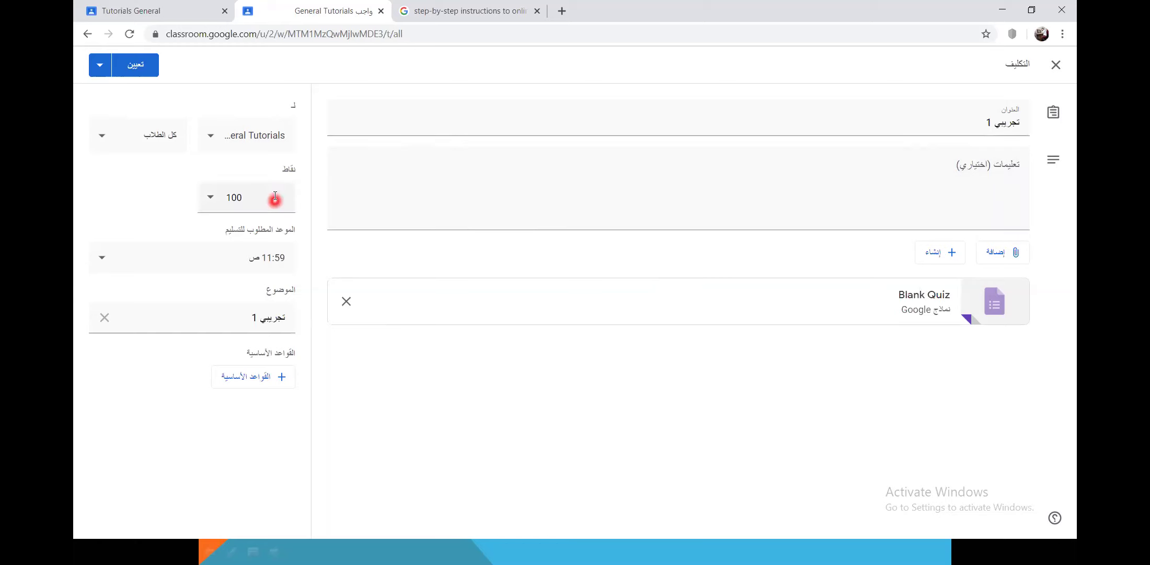
Set the assignment's points to 50
left_click(234, 197)
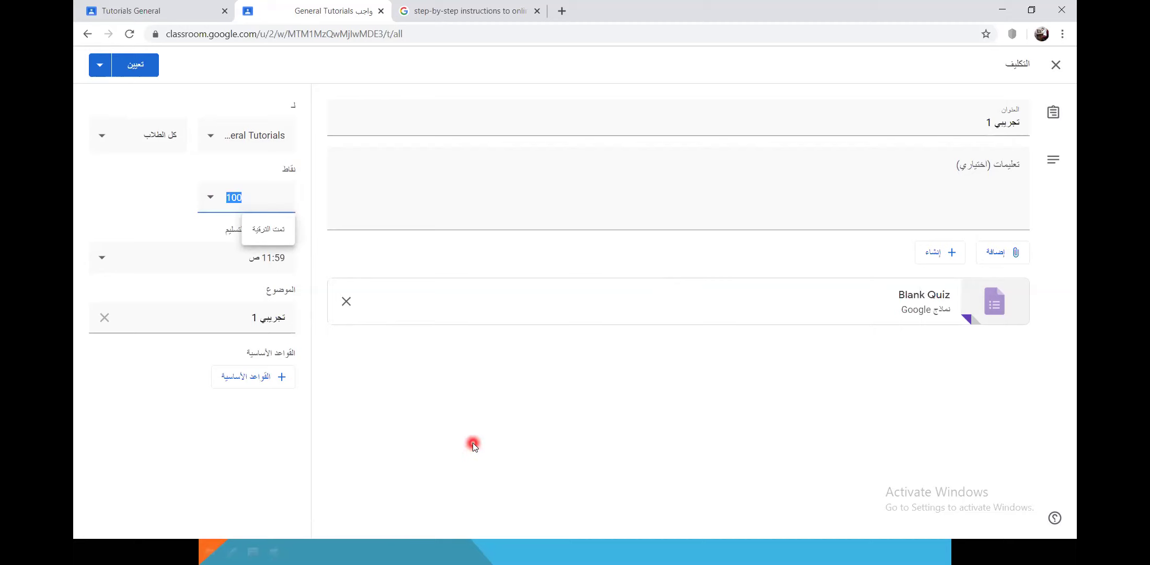
type("50")
left_click(410, 385)
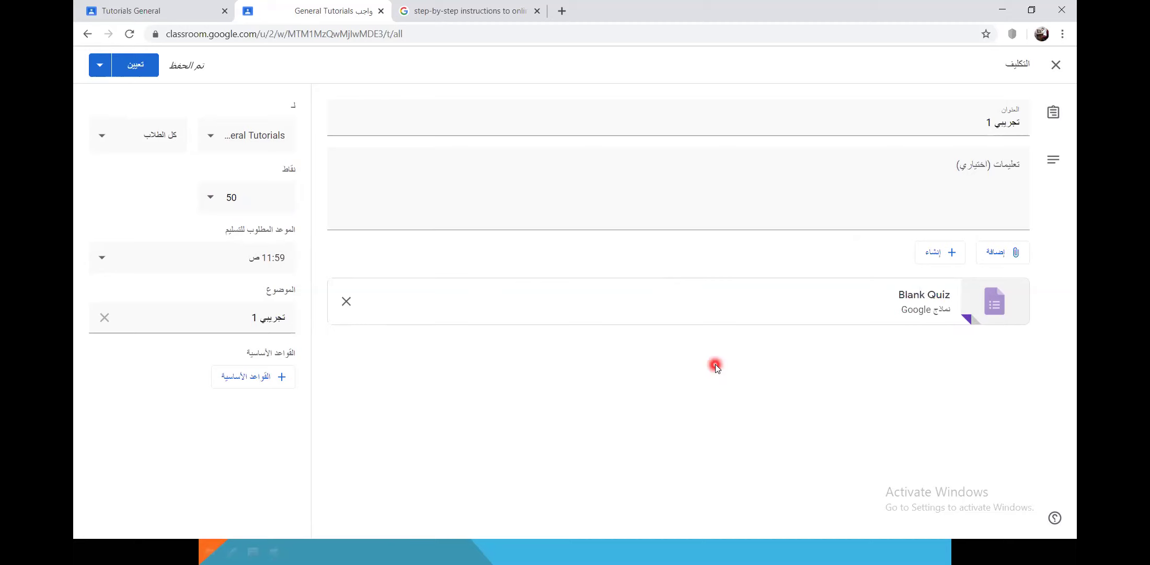
Attach the Word file "اسئلة.docx" from the computer's Desktop to the assignment
left_click(994, 256)
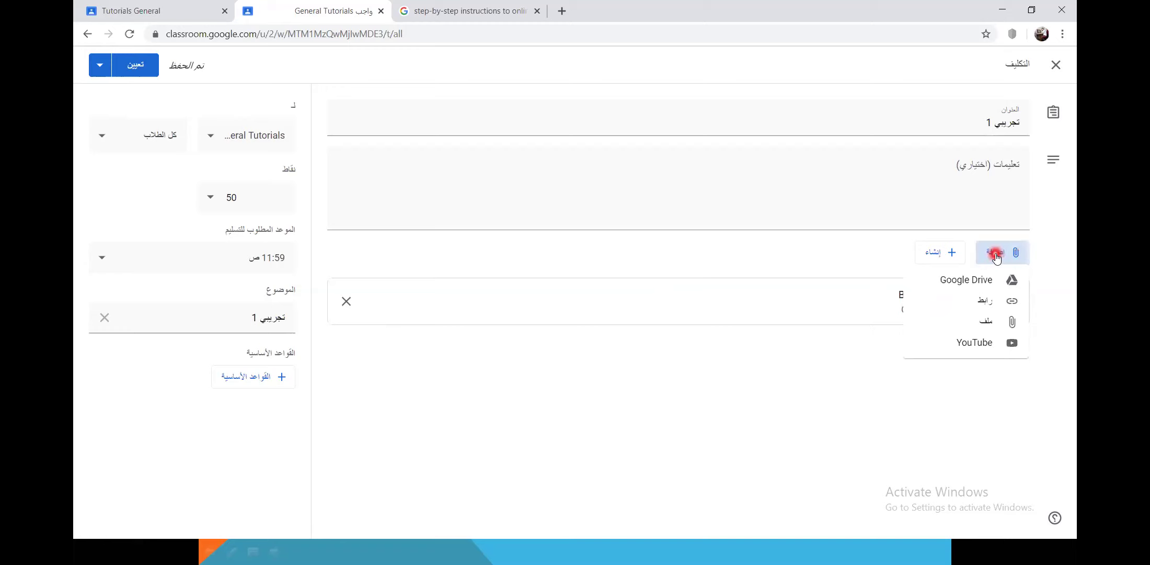
left_click(967, 329)
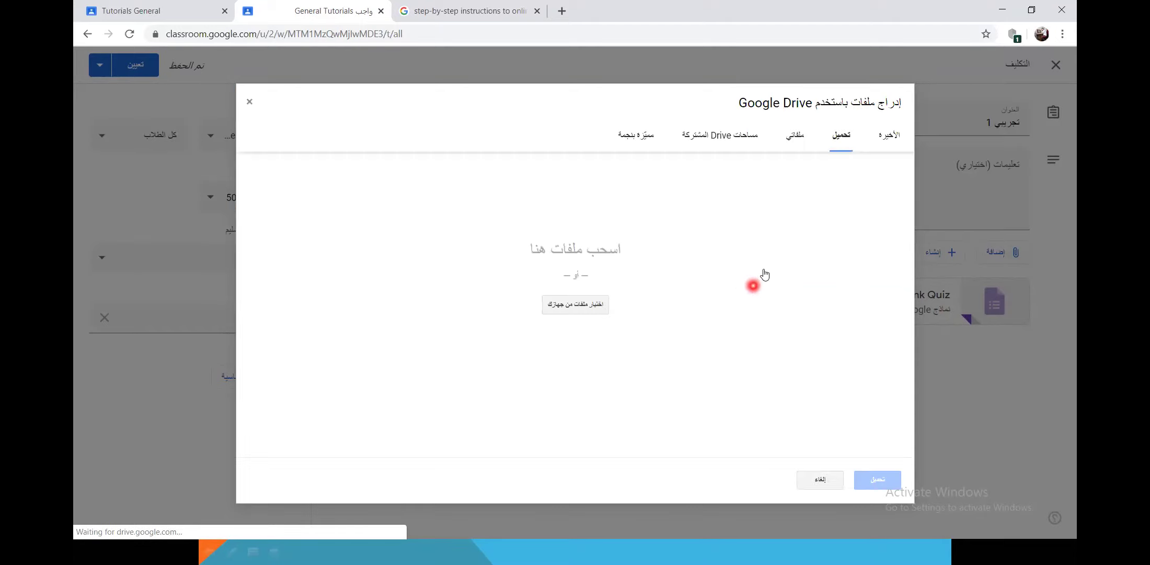
left_click(602, 308)
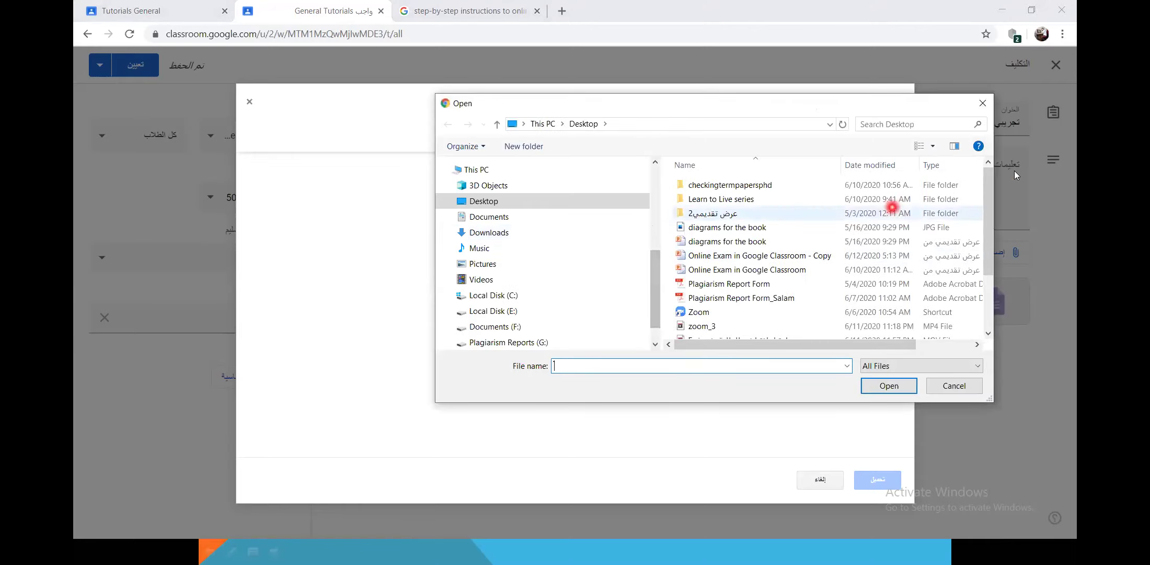
left_click_drag(988, 180, 986, 230)
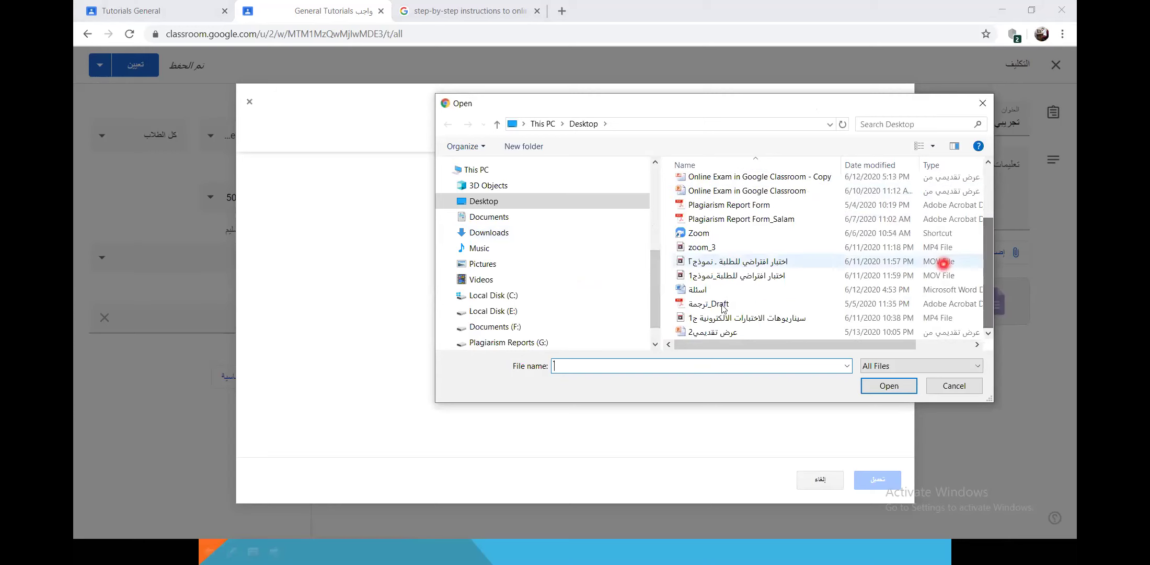
left_click(698, 293)
left_click(889, 386)
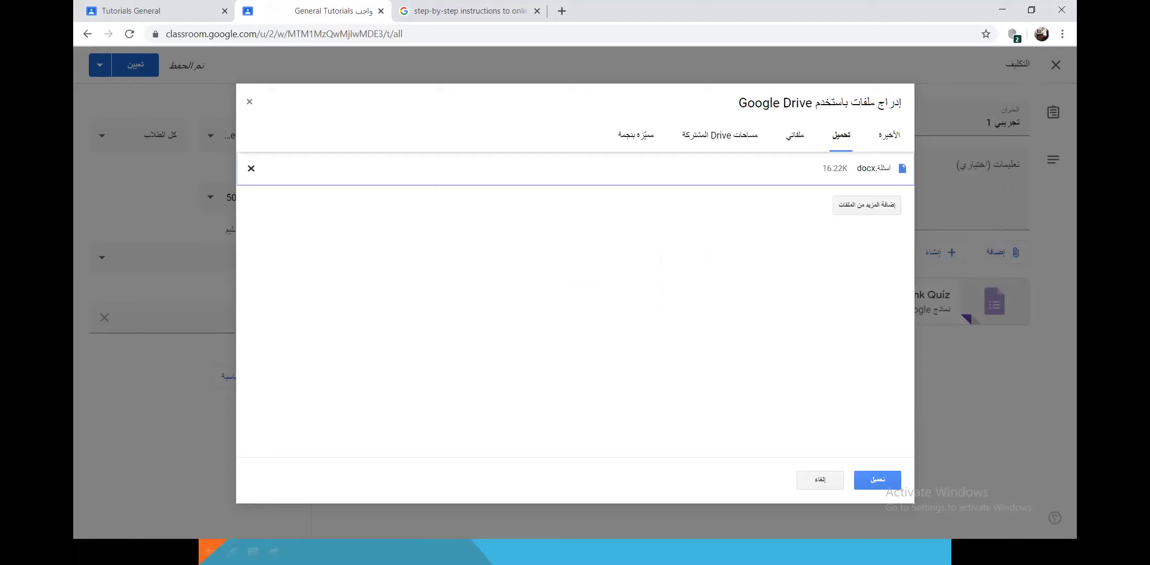
left_click(877, 481)
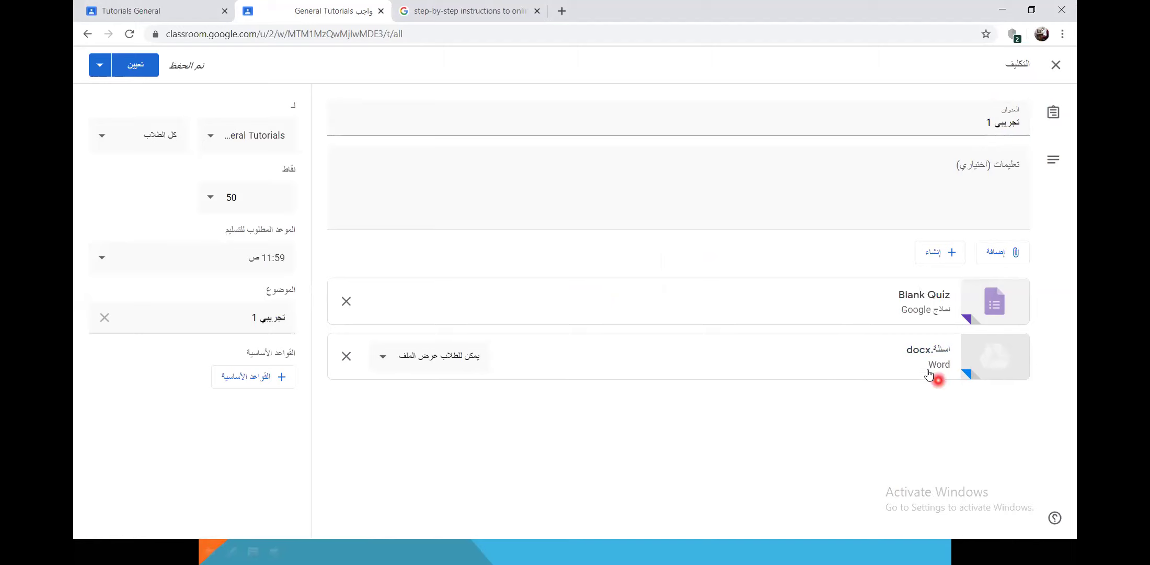
Try allowing students to edit the attached Word file, and restore the permission to view only
left_click(385, 357)
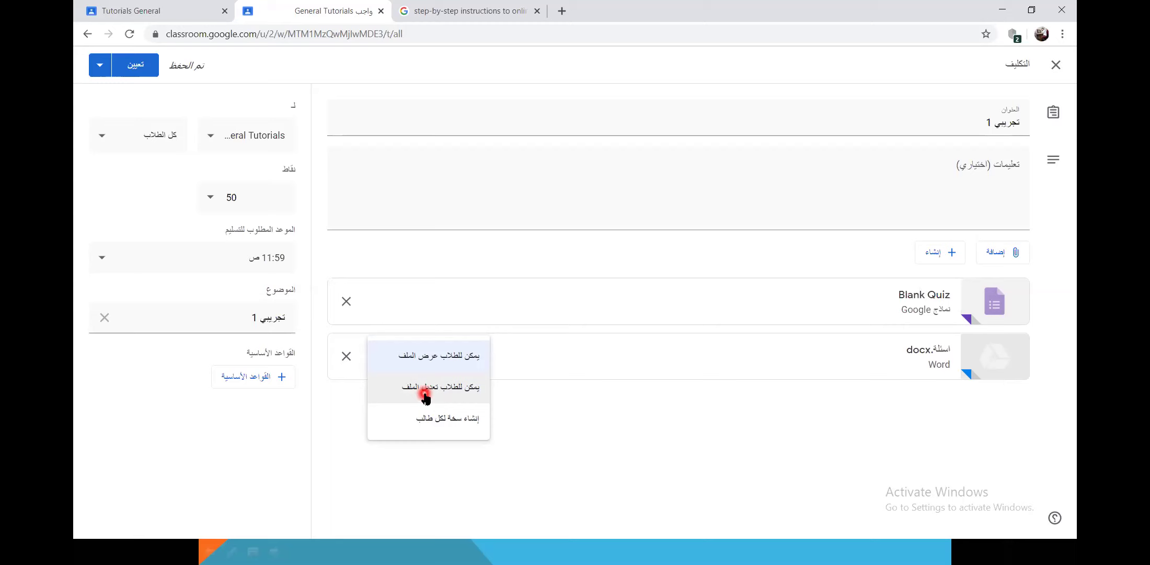
left_click(455, 397)
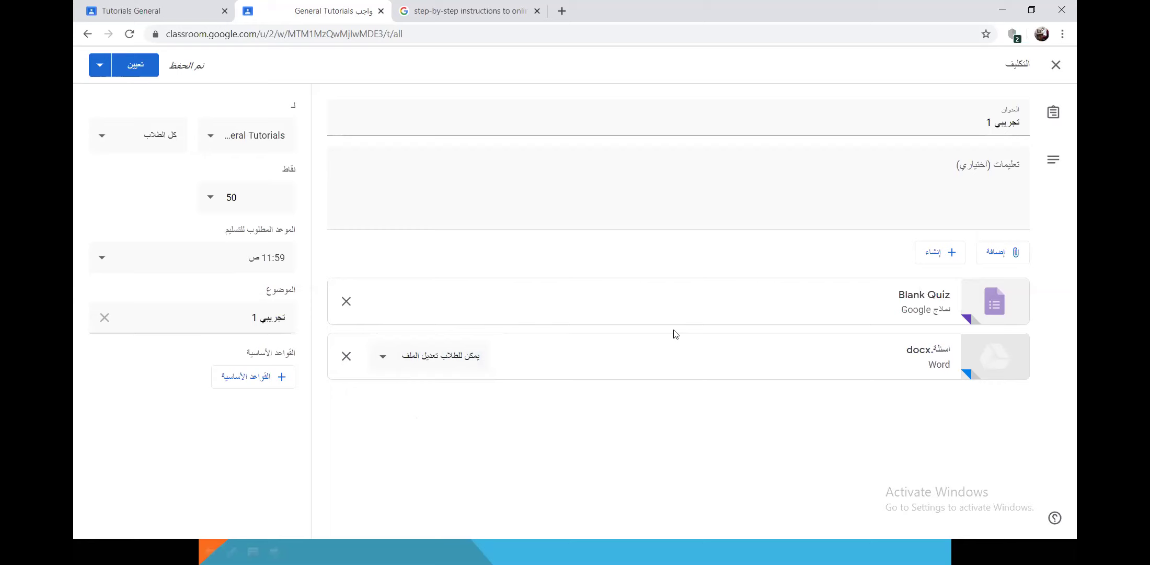
left_click(429, 348)
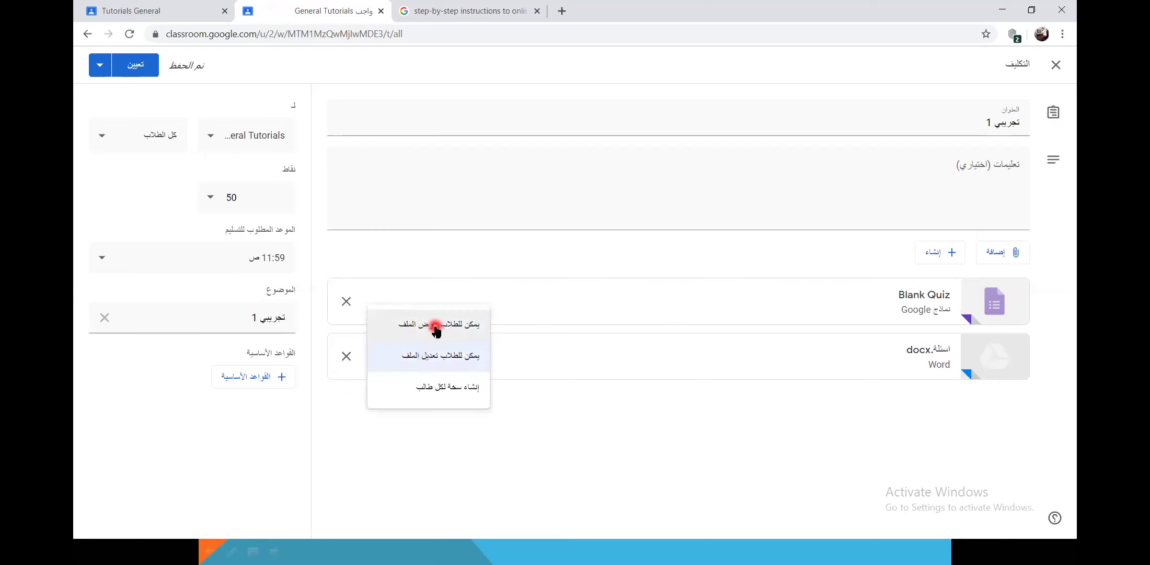
left_click(436, 327)
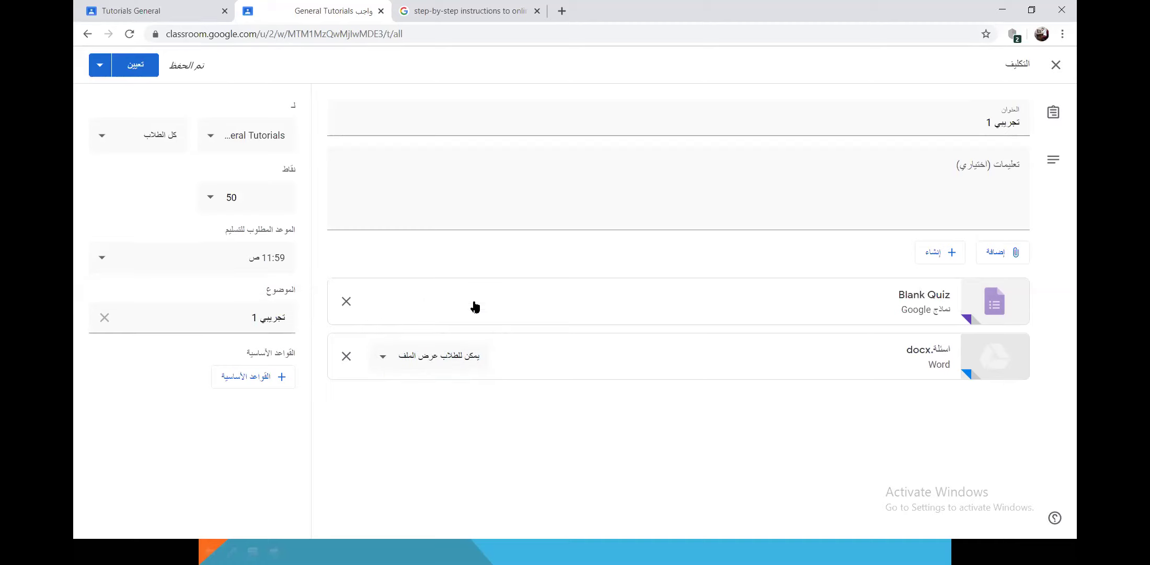
left_click(497, 384)
left_click(431, 369)
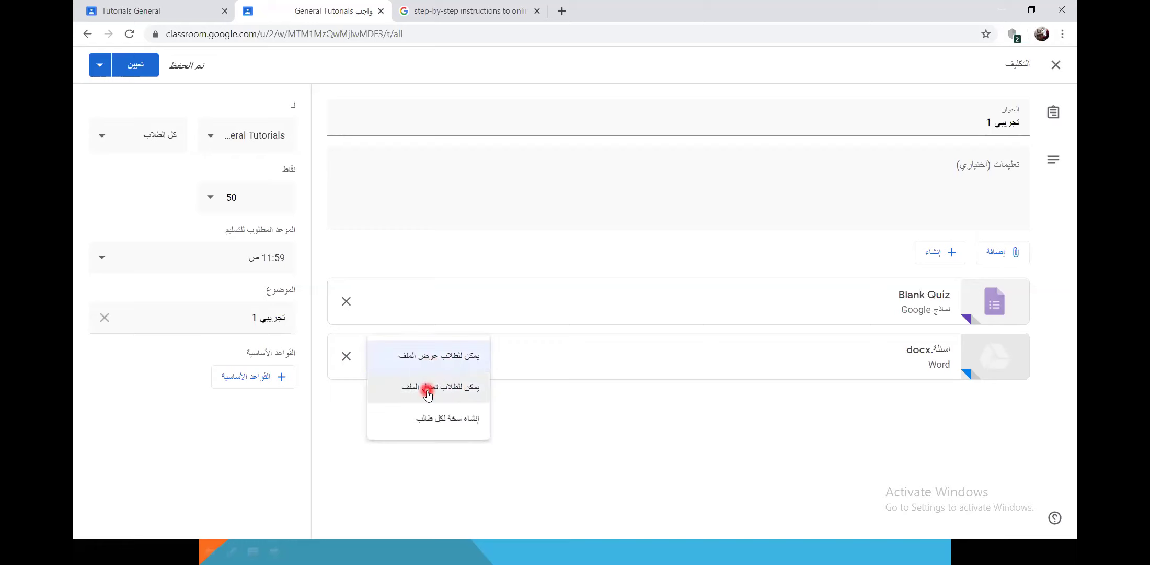
left_click(428, 393)
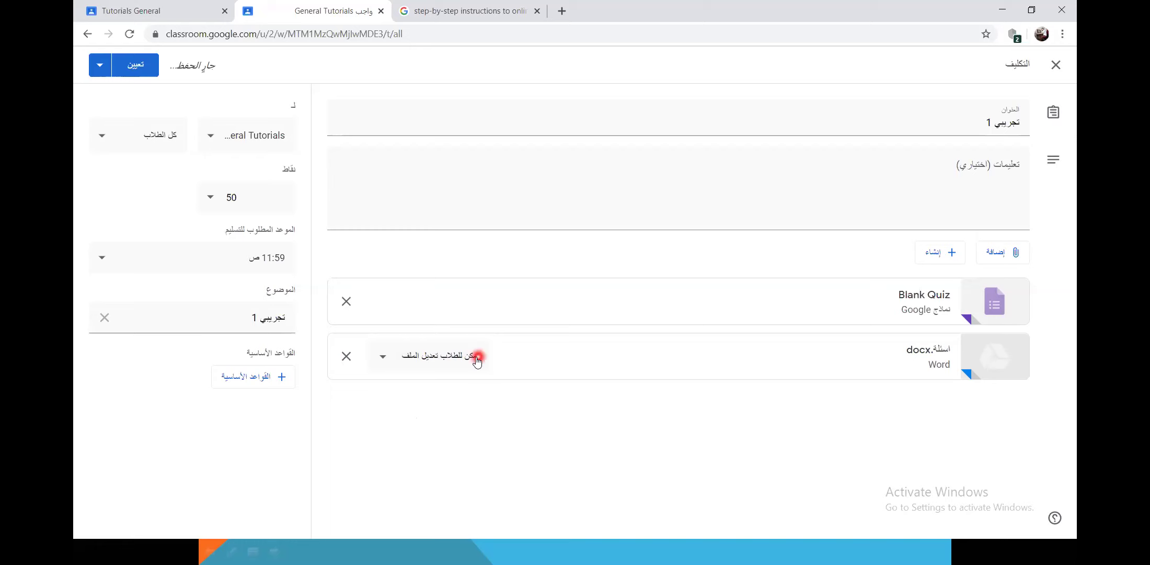
left_click(429, 360)
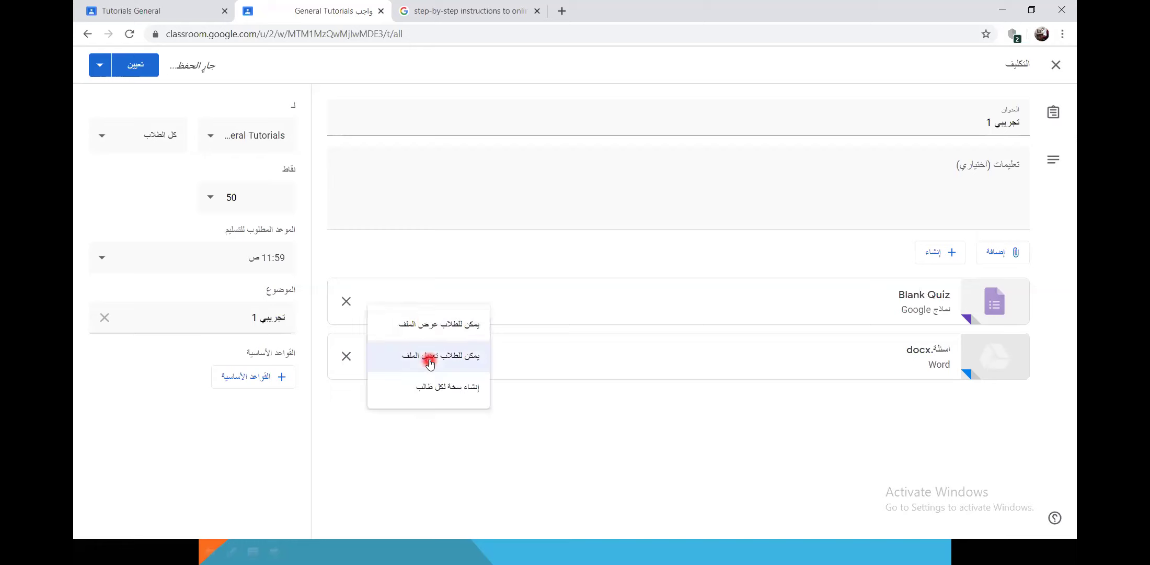
left_click(447, 324)
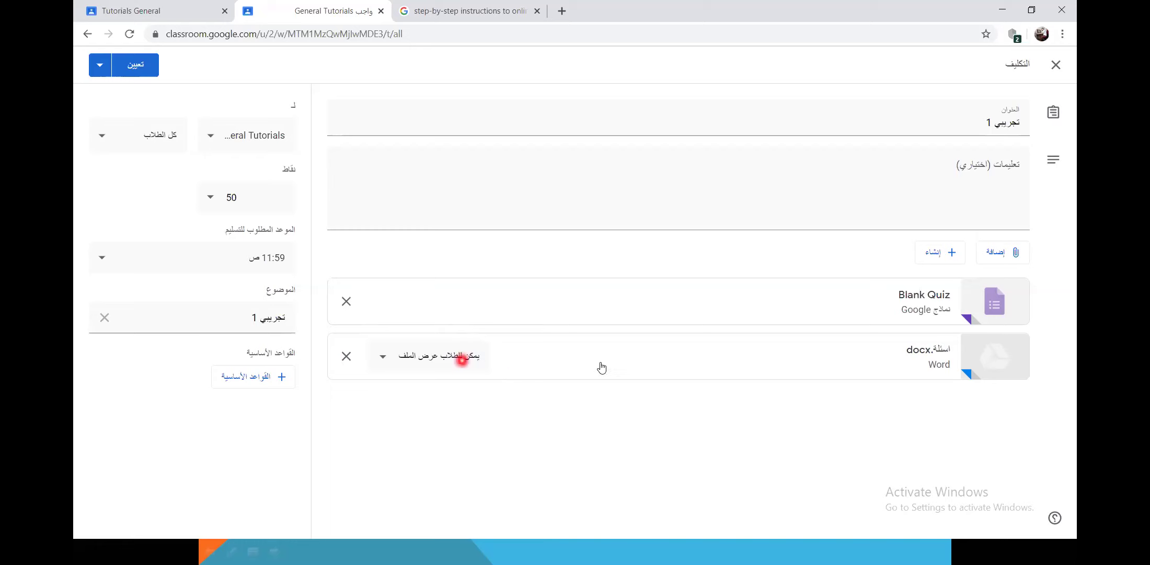
left_click(459, 365)
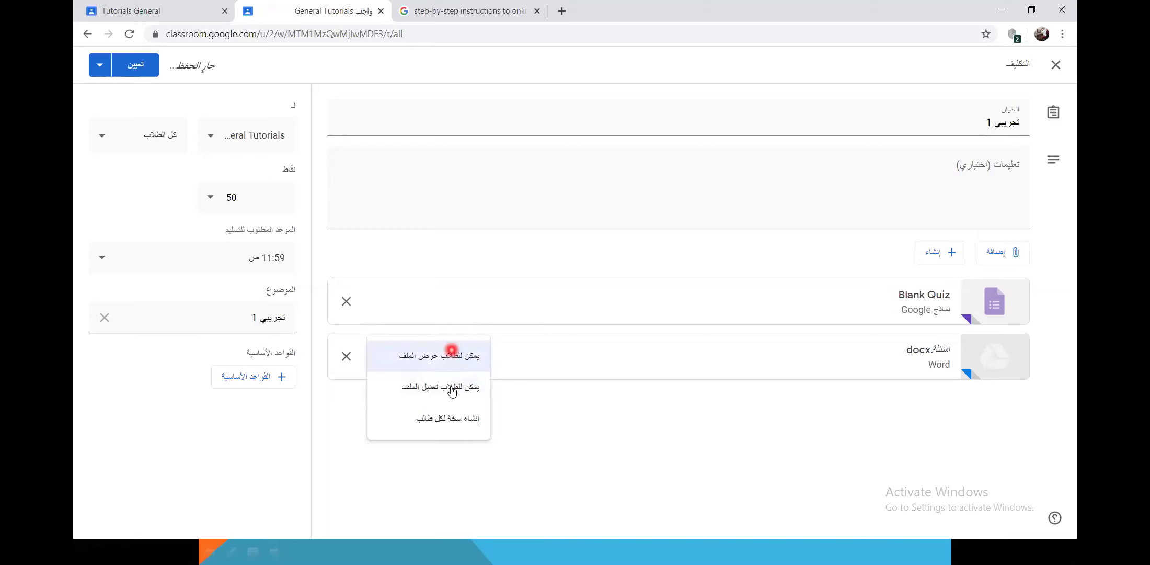
left_click(617, 449)
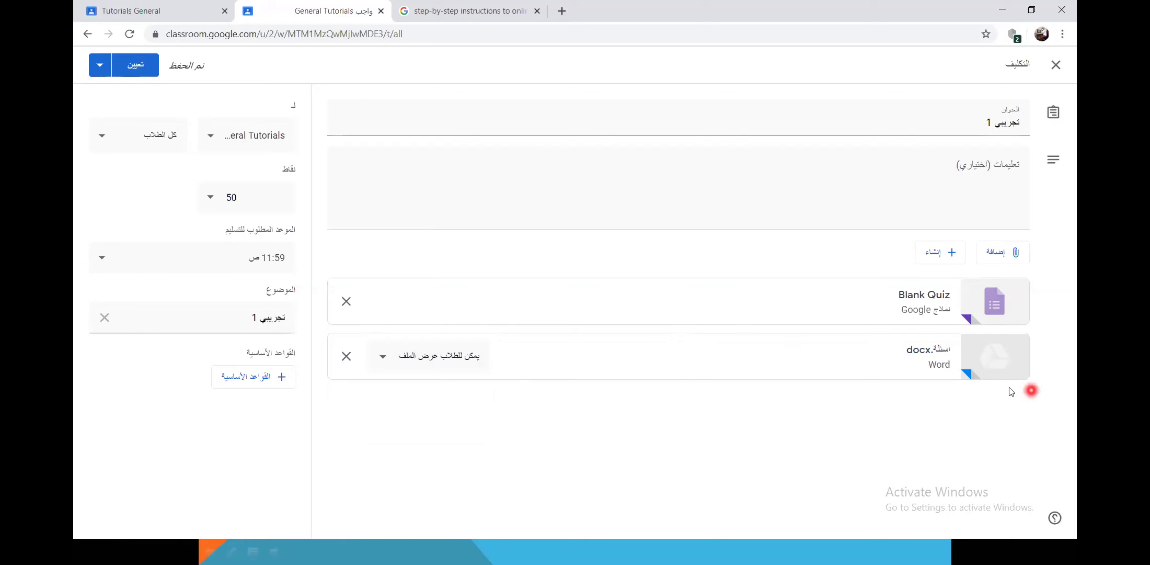
Check the publishing options and assign the quiz to the class immediately
left_click(100, 65)
left_click(306, 74)
left_click(135, 67)
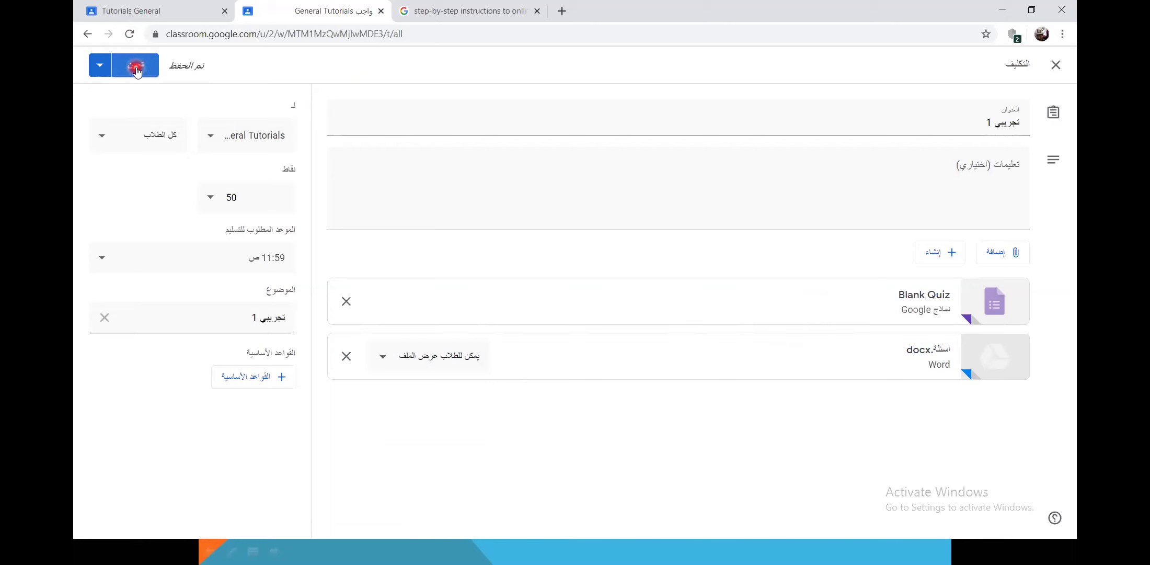
left_click(134, 72)
left_click(134, 72)
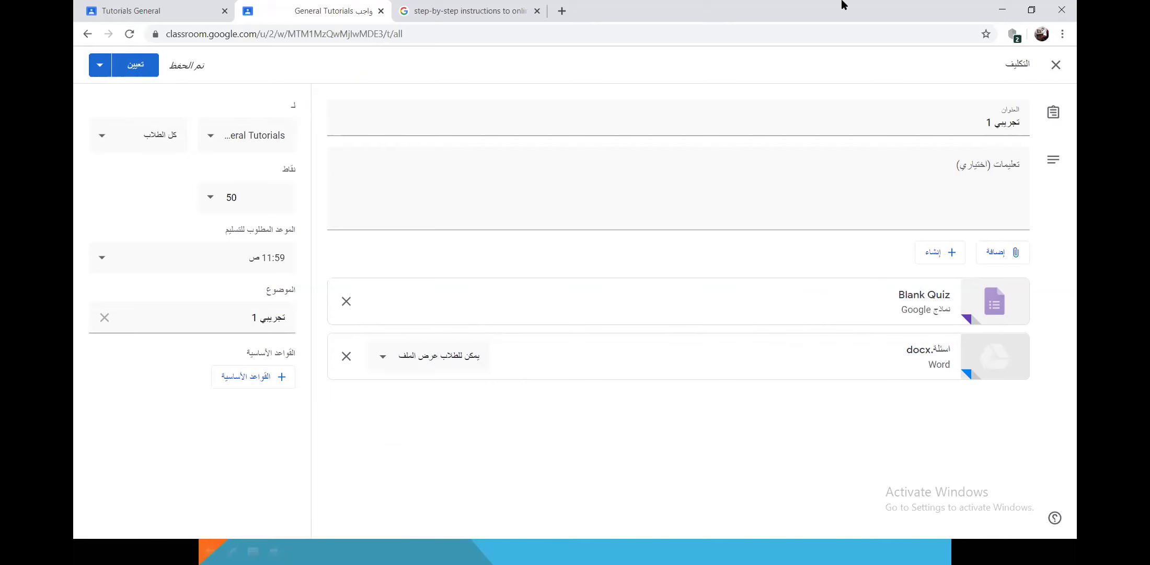
left_click(135, 70)
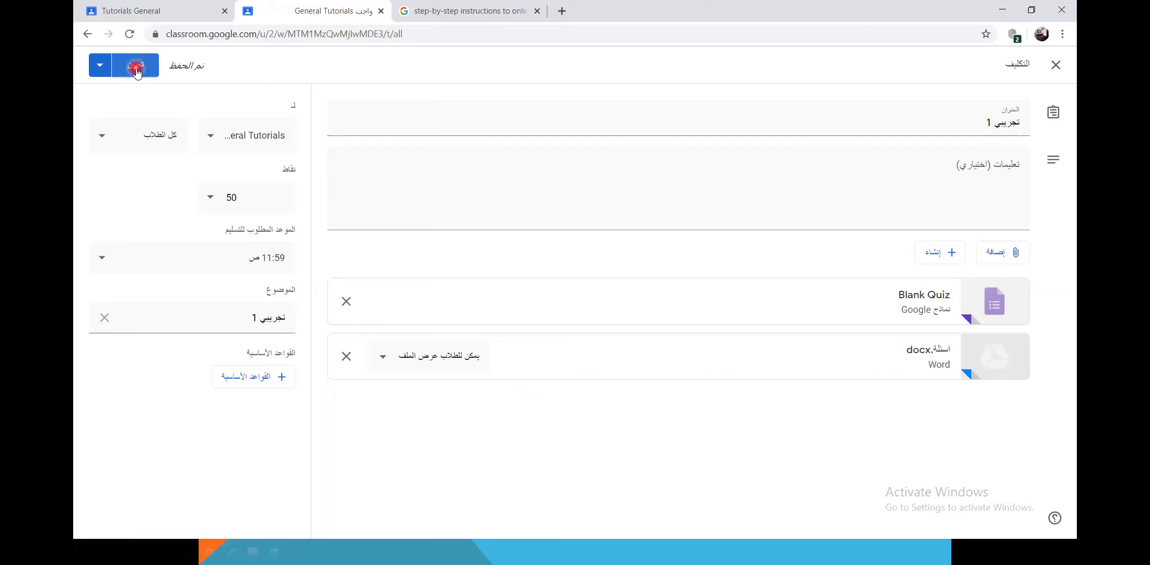
left_click(137, 66)
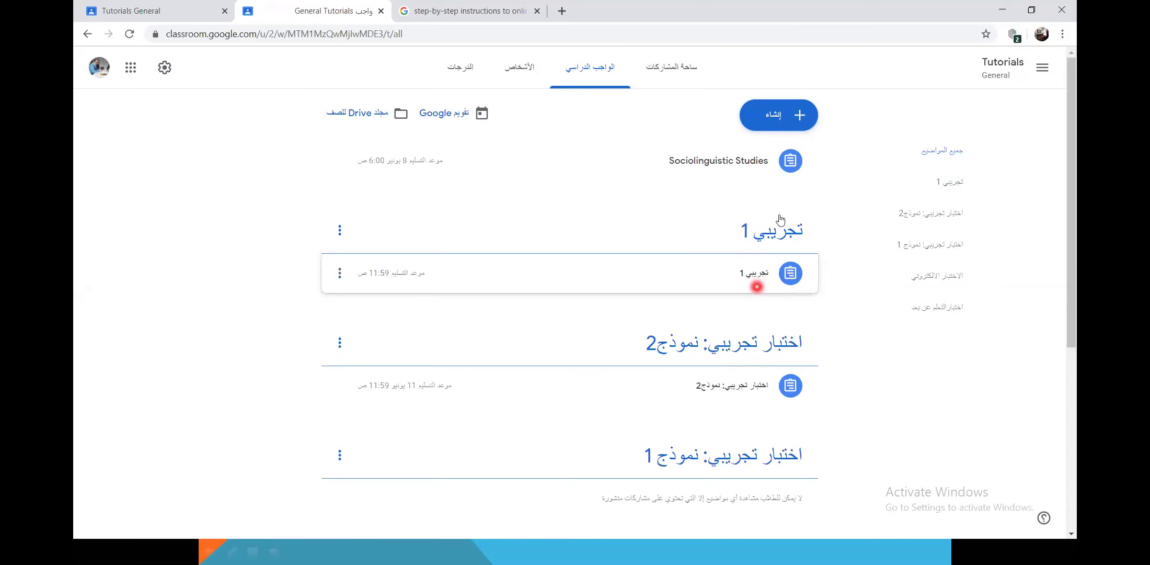
View the posted quiz assignment in the teacher's class stream and in the student's refreshed Tutorials stream
left_click(675, 78)
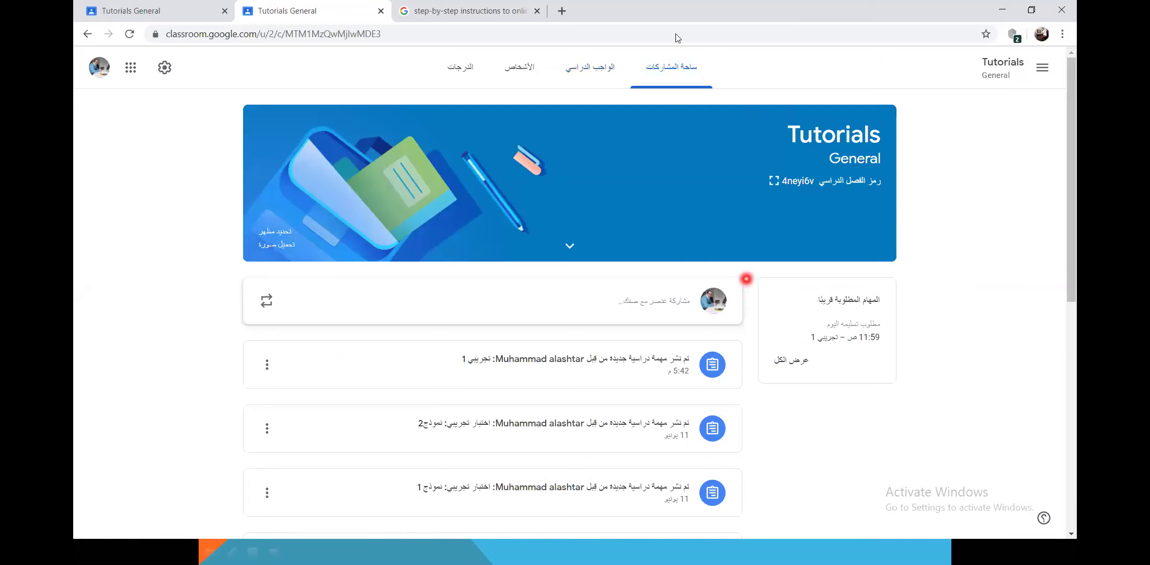
left_click(668, 75)
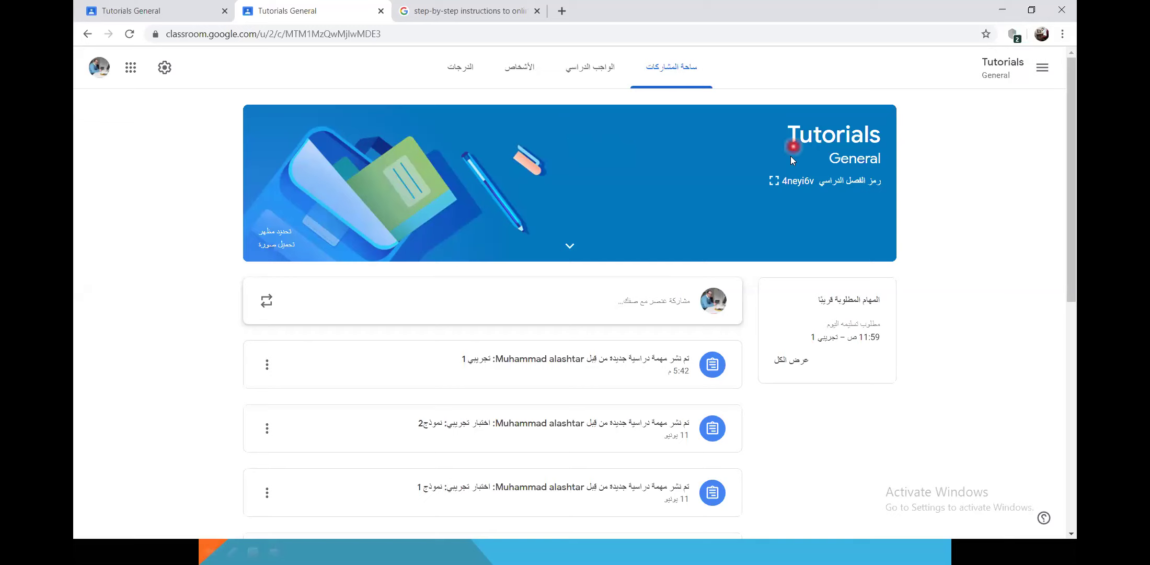
left_click(133, 12)
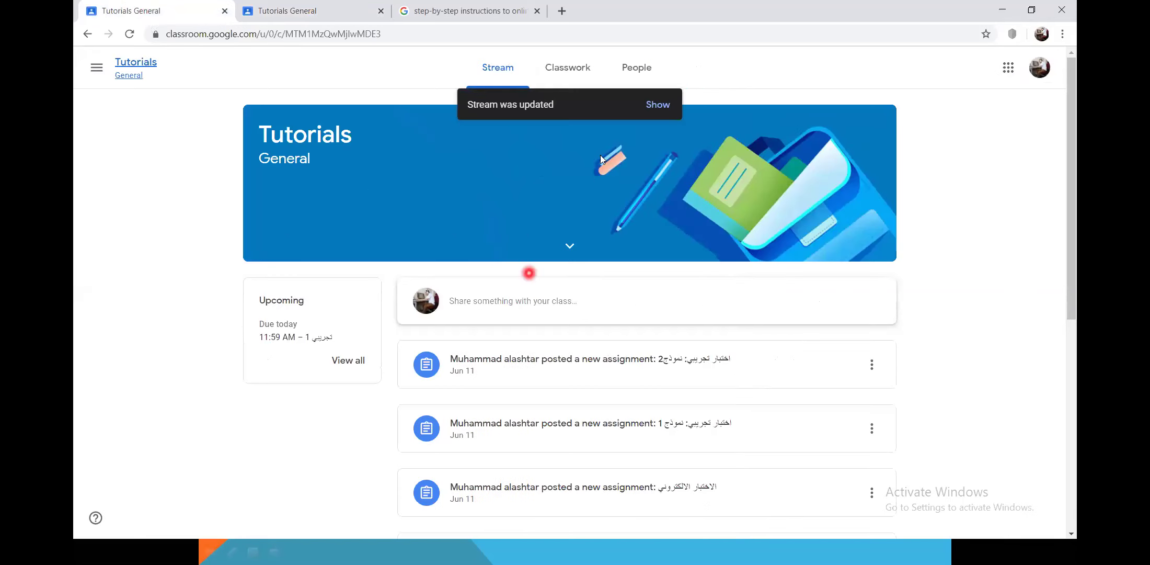
left_click(130, 38)
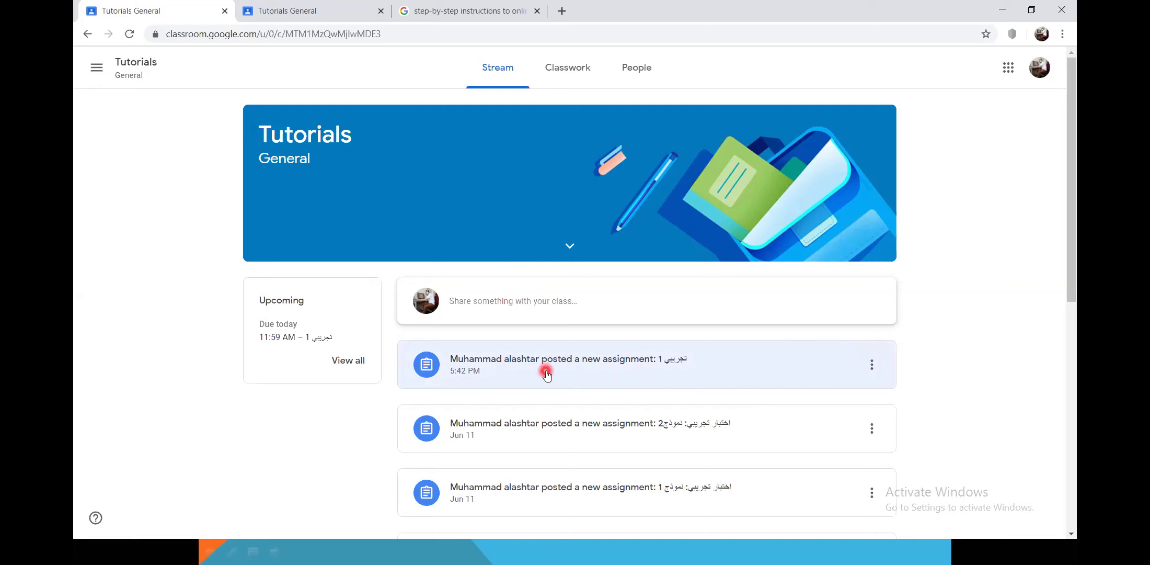
Open the topic "تجريبي 1" in the student's classwork and read through the attached Word file "اسئلة.docx"
left_click(554, 70)
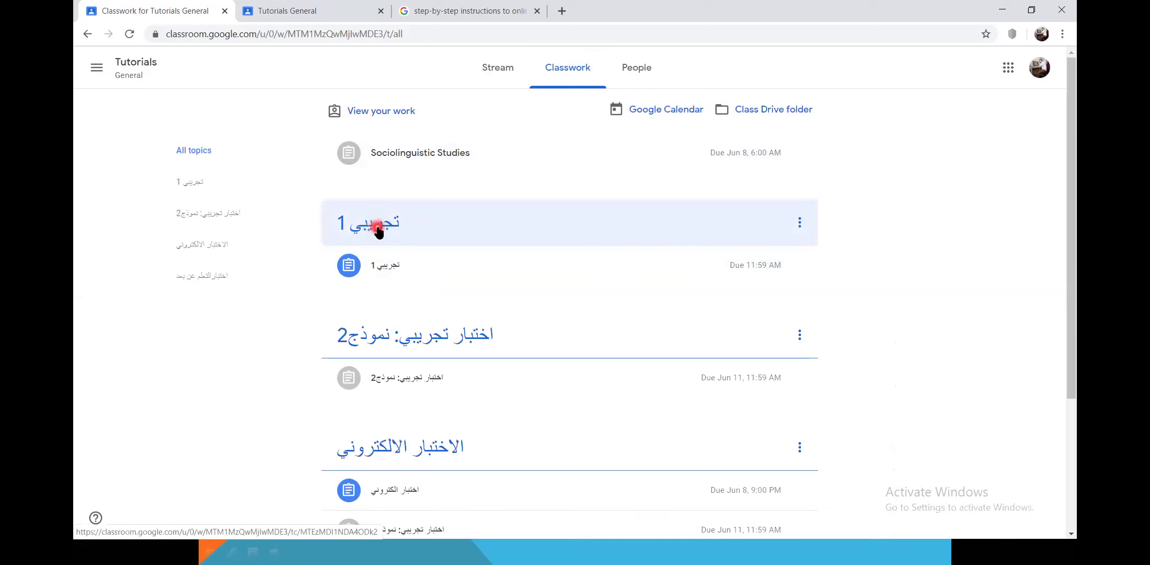
left_click(377, 227)
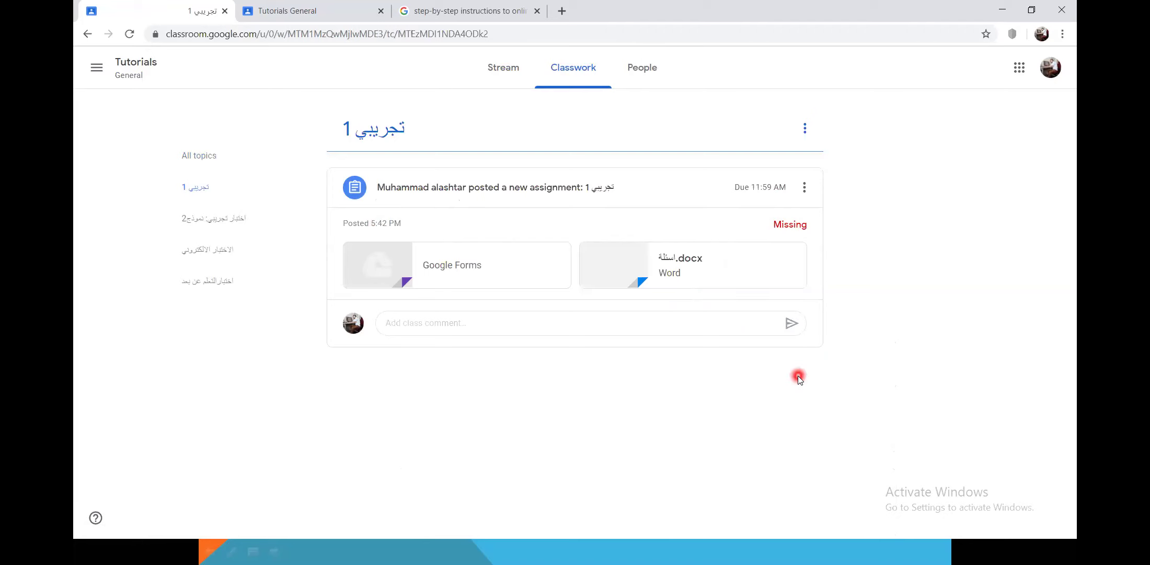
left_click(645, 269)
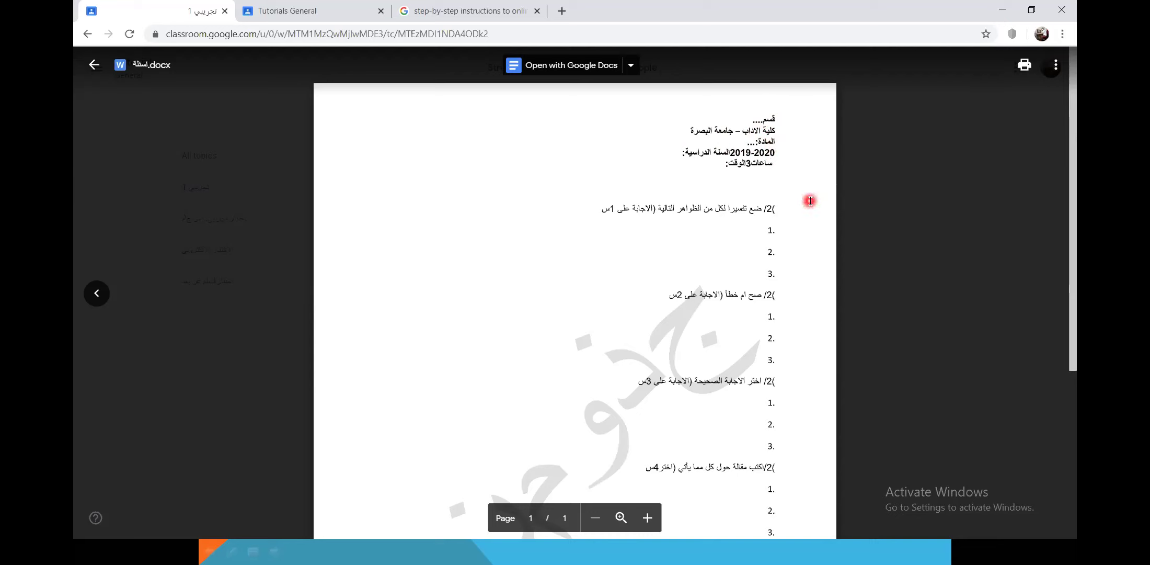
scroll(802, 182, "down", 2)
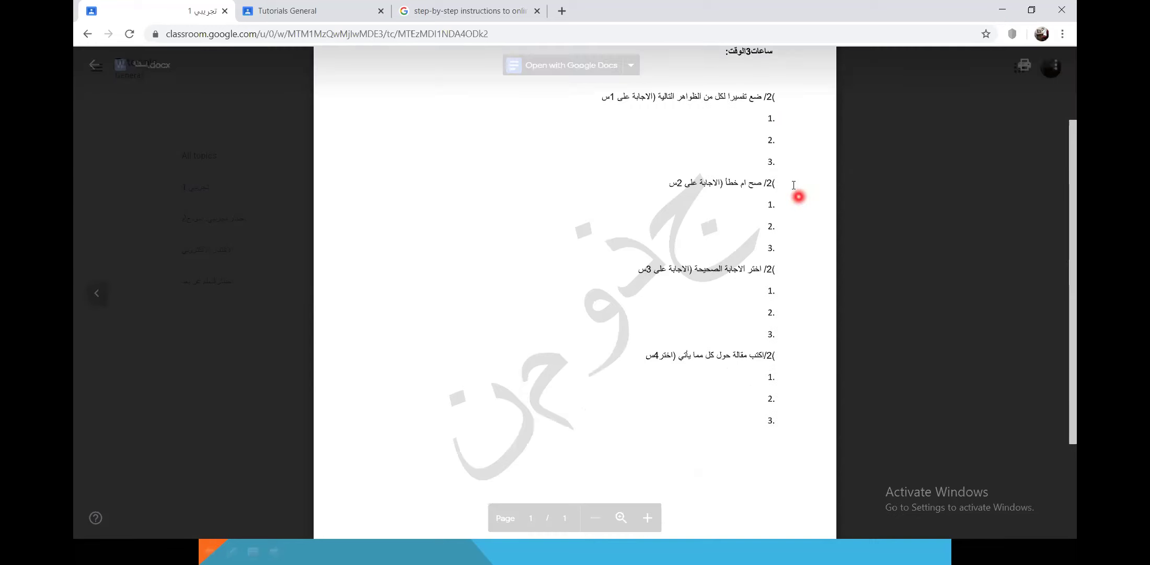
scroll(767, 385, "up", 2)
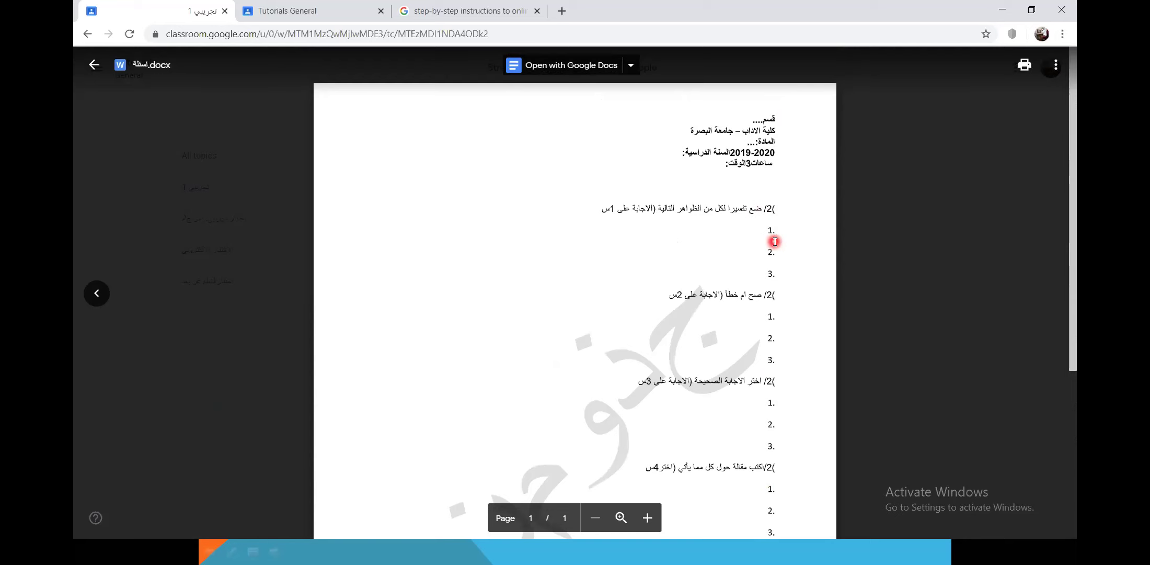
scroll(774, 236, "down", 1)
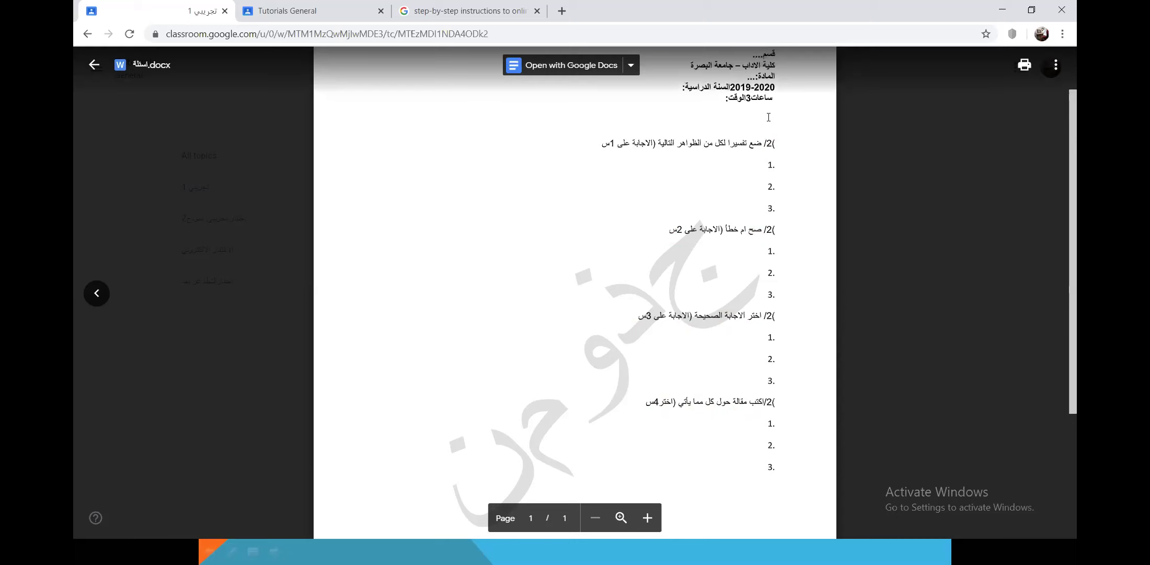
Open the attached file "اسئلة.docx" in Google Docs for editing
left_click(633, 65)
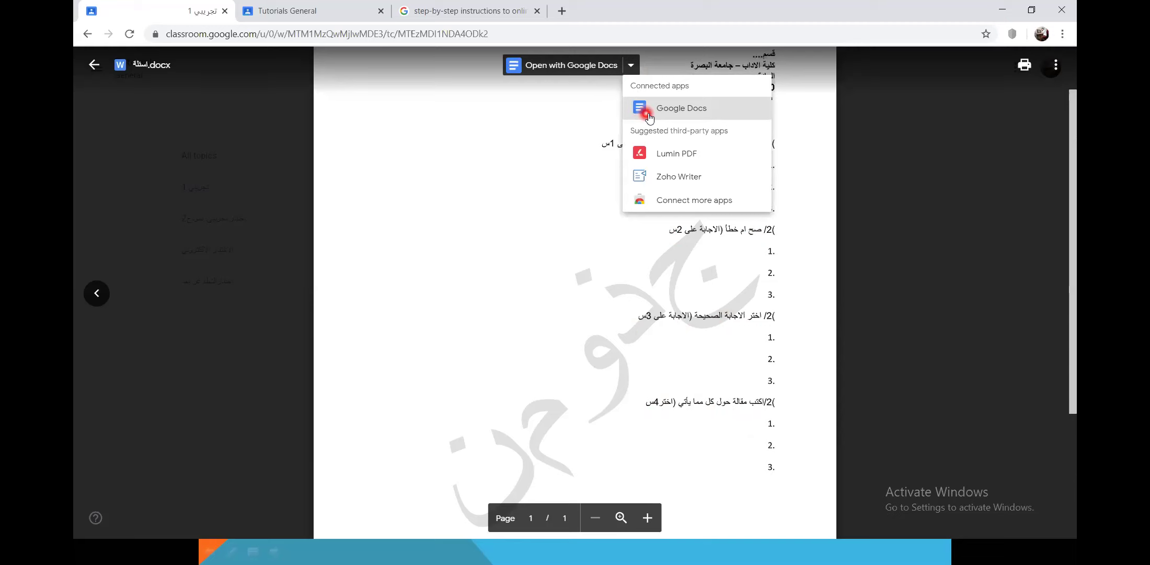
left_click(678, 113)
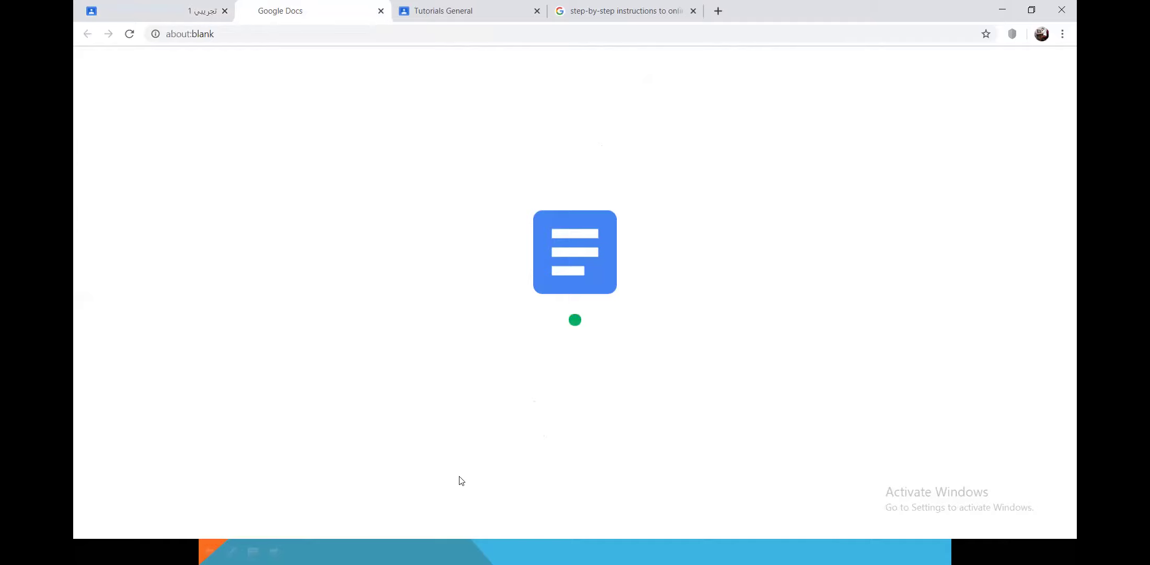
left_click(463, 494)
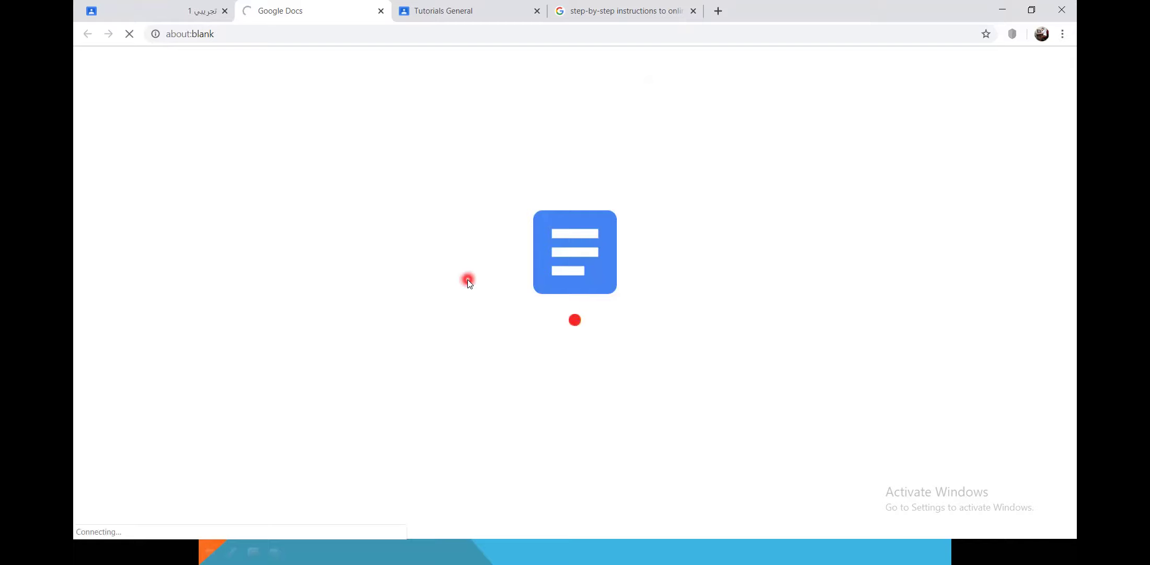
left_click(481, 489)
left_click(414, 506)
left_click(475, 485)
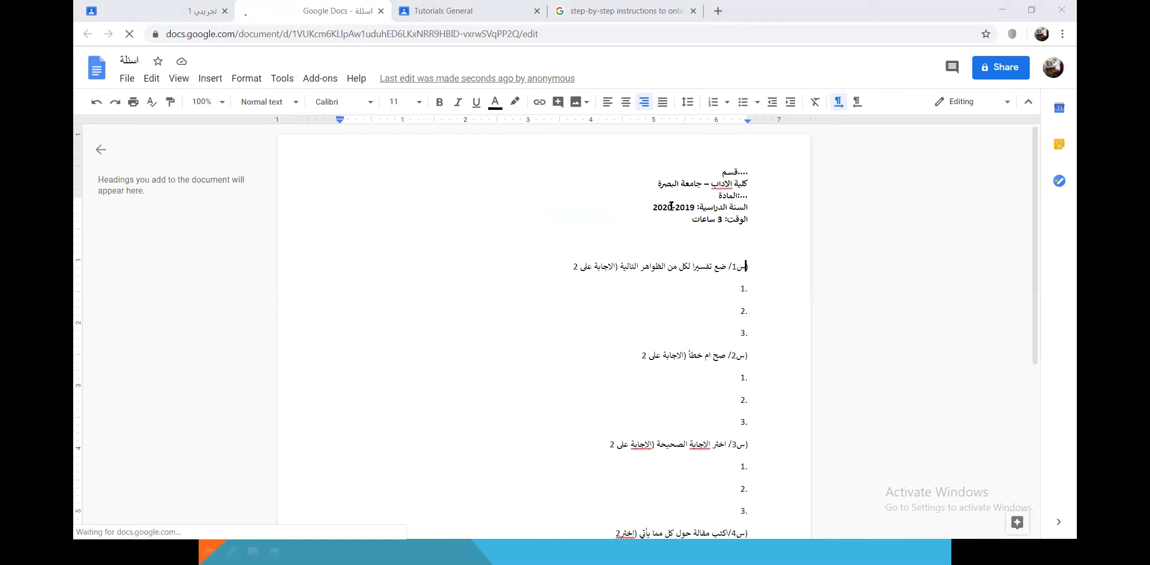
Download the question document to the computer in Microsoft Word (.docx) format
left_click(128, 79)
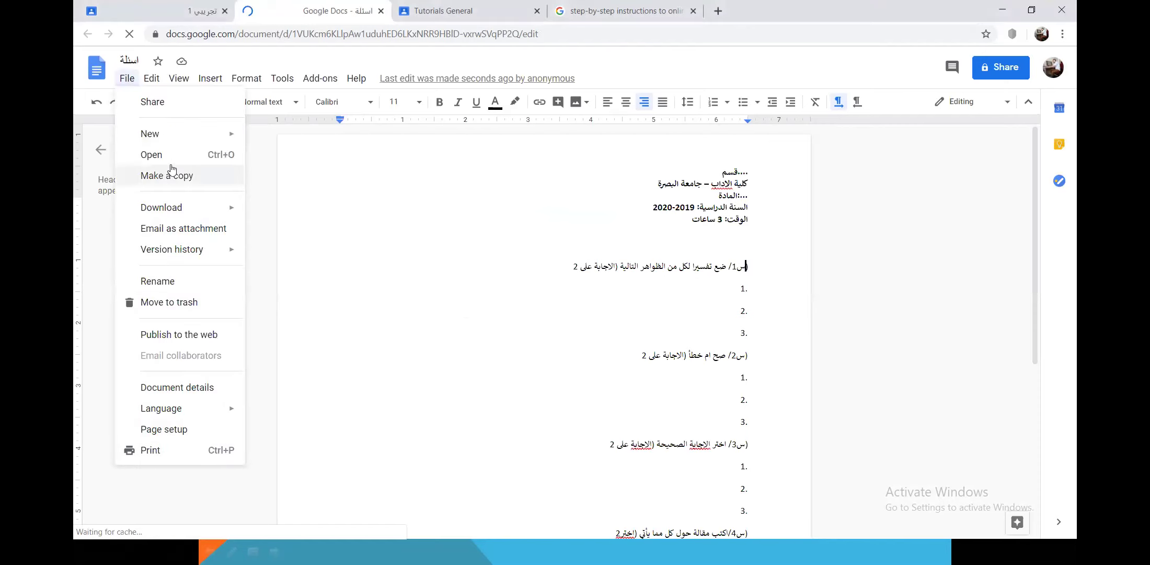
mouse_move(167, 210)
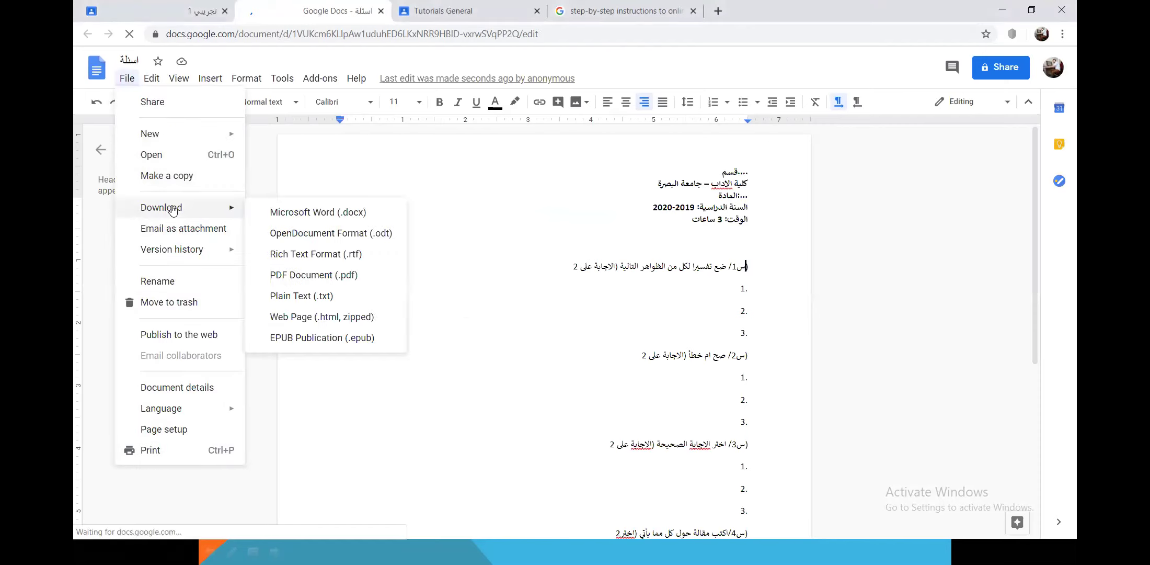
left_click(303, 215)
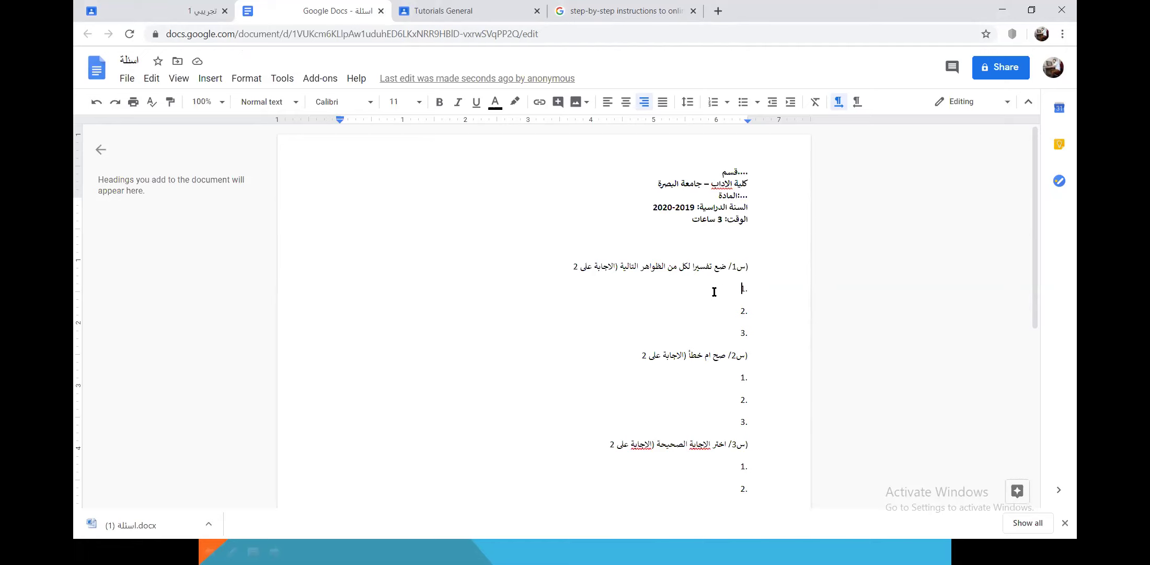
Enter placeholder Arabic answers for items 1 and 2 of question 1 and item 1 of question 2, and close the document
type("بيبسبيس")
key("Return")
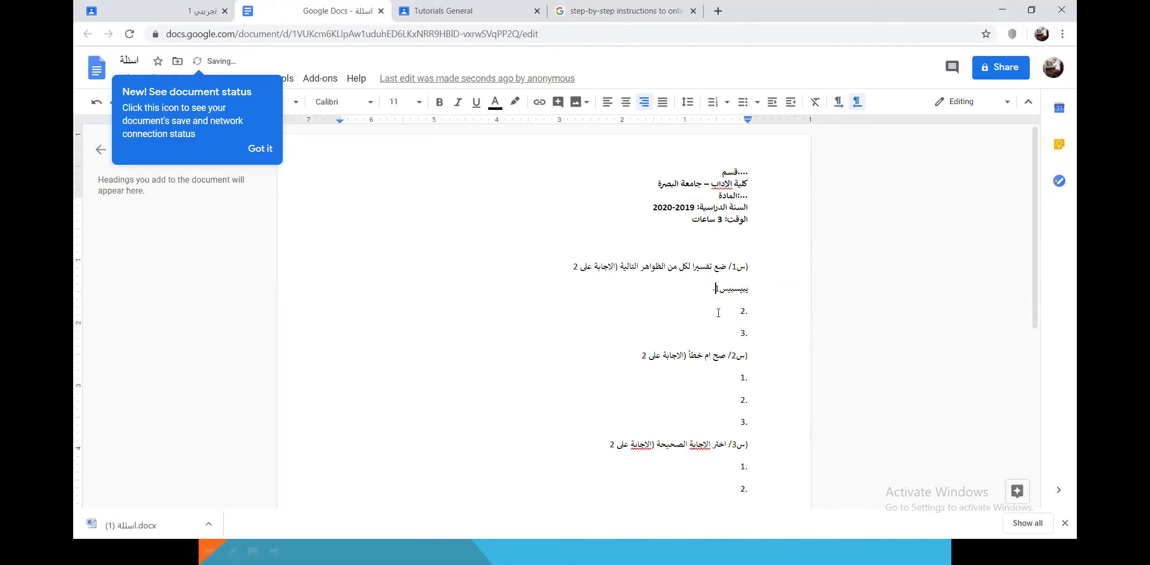
type("سيبسيبس2.سيبسشبيسي")
key("Down")
key("Down")
key("Down")
type("يبسيبيسيب")
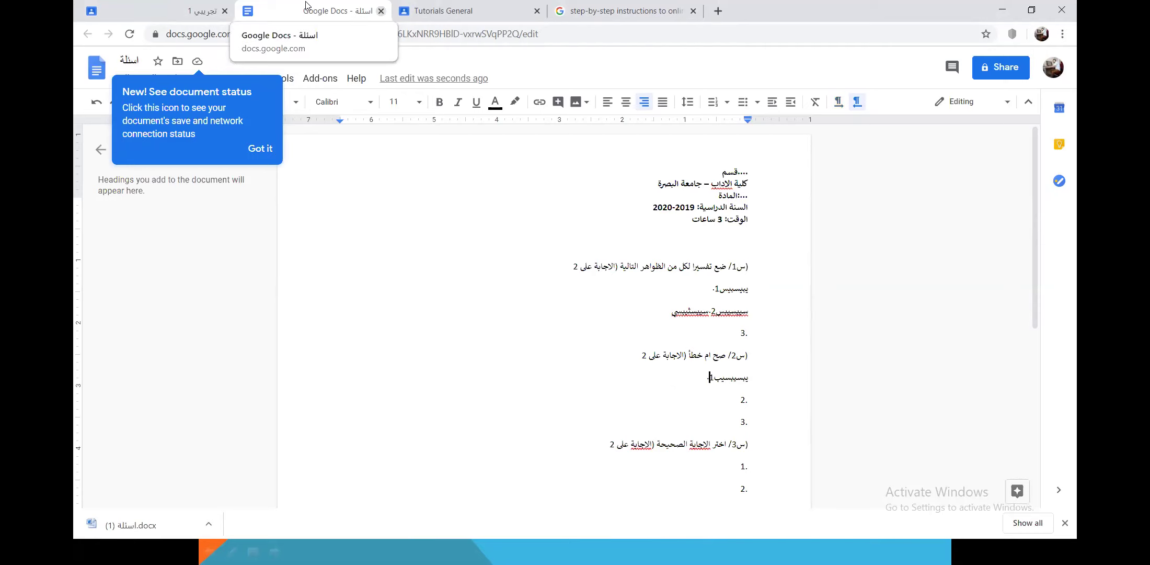
left_click(381, 11)
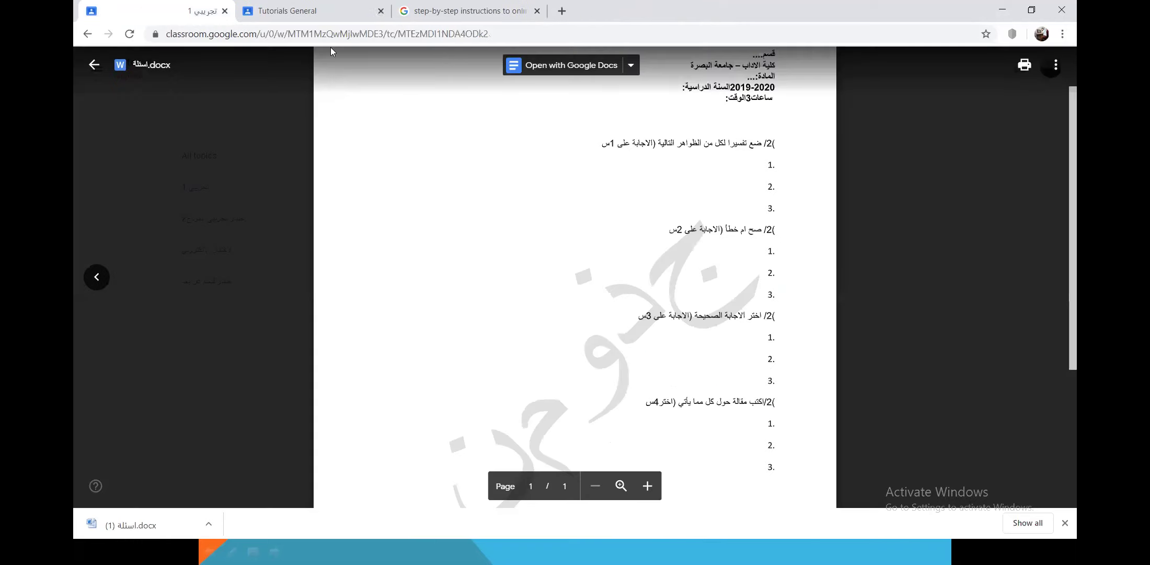
Leave the file preview and open the student's full details page of the assignment "تجريبي 1"
left_click(306, 13)
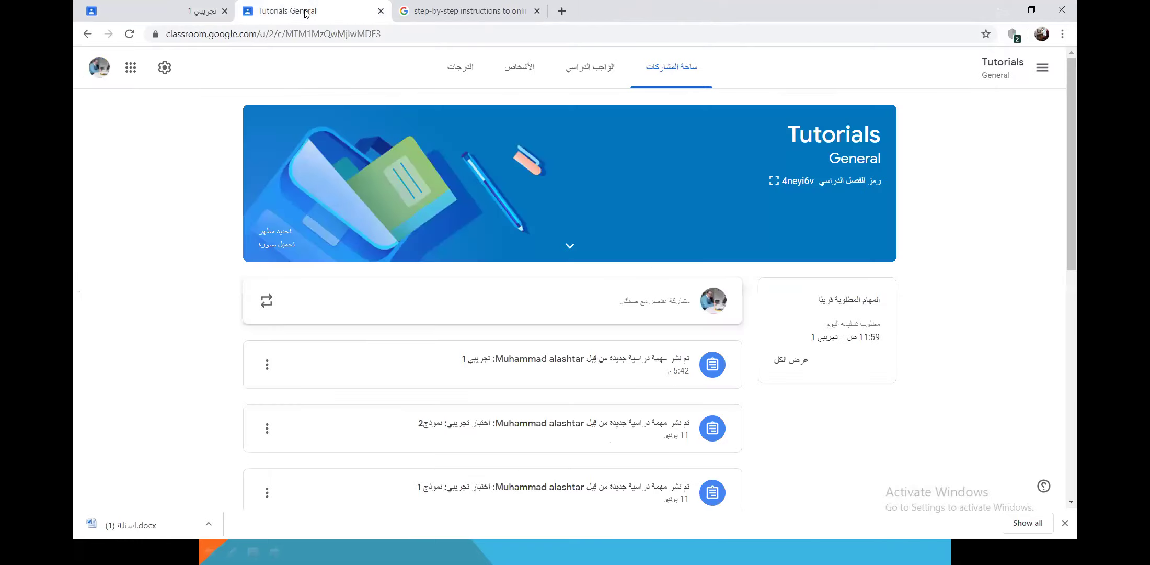
left_click(168, 15)
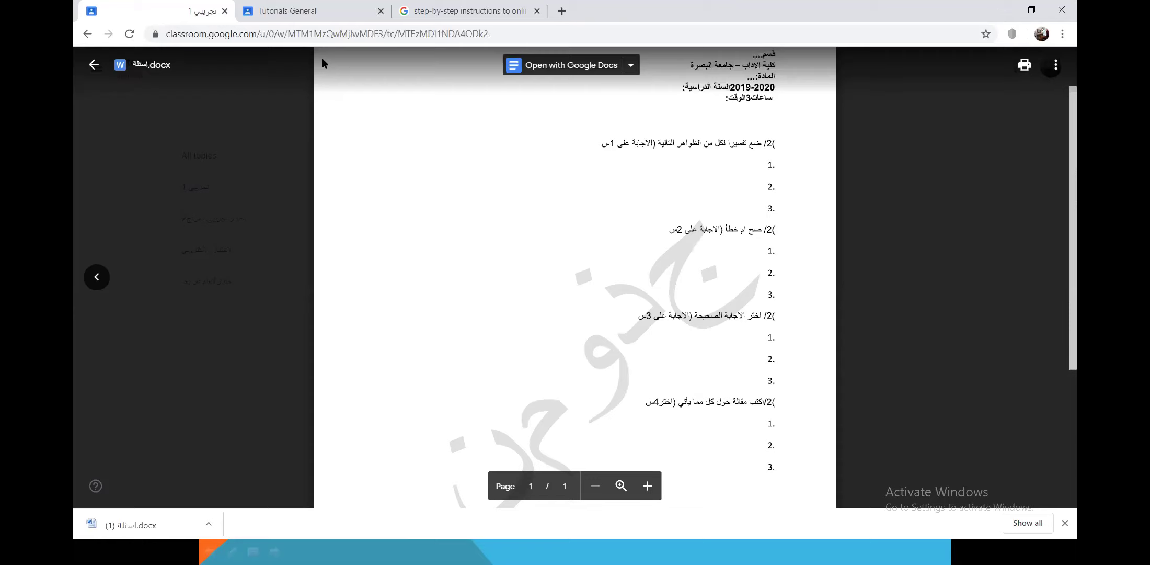
key("Escape")
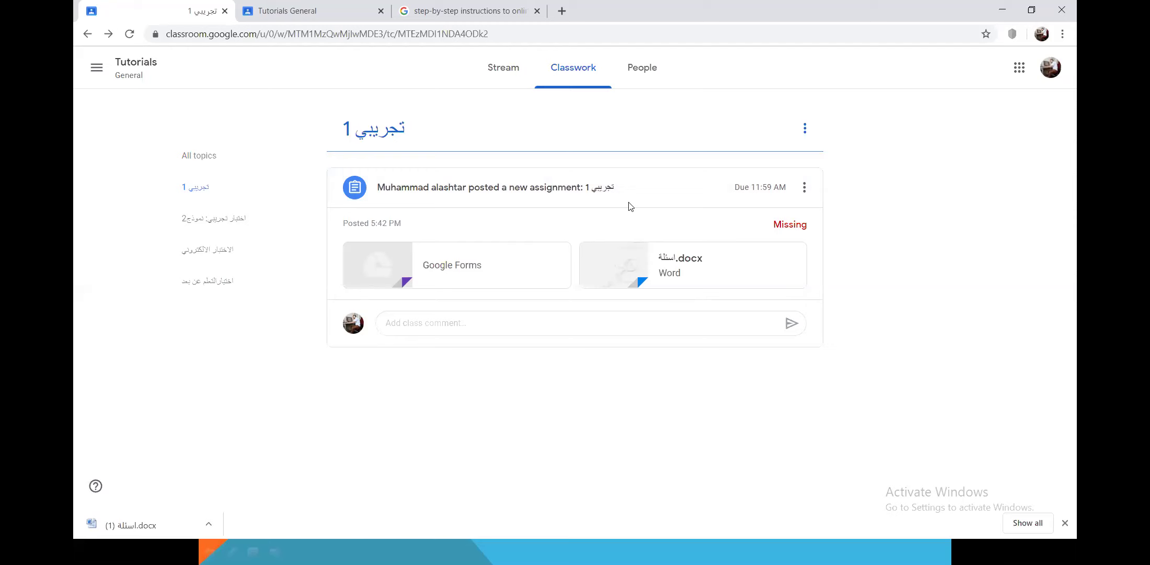
left_click(509, 188)
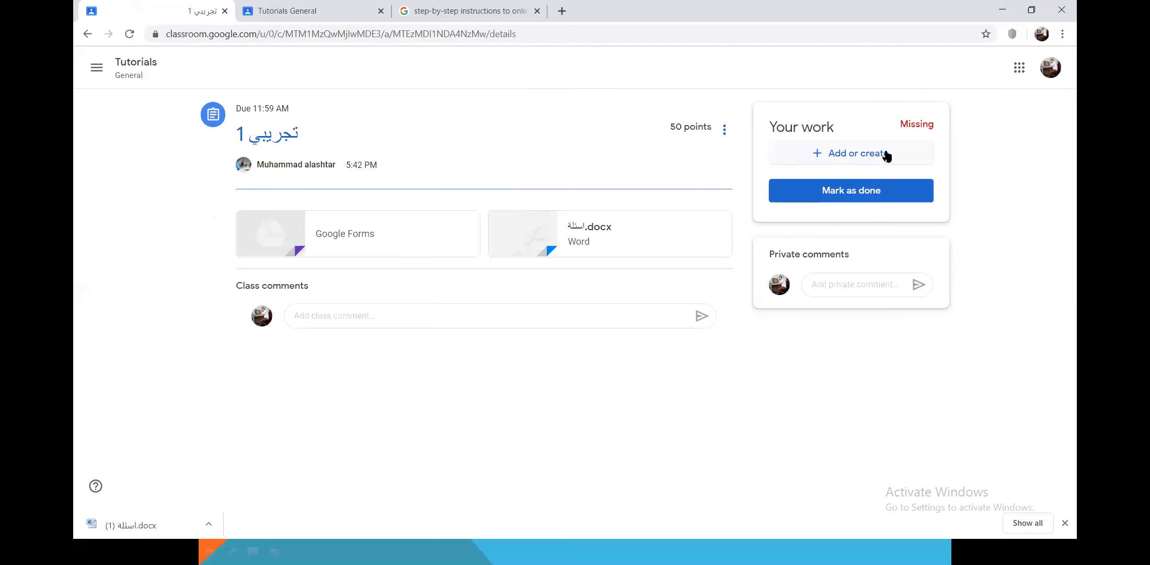
Upload the Word file "اسئلة.docx" from the Desktop as the student's work and turn it in
left_click(819, 154)
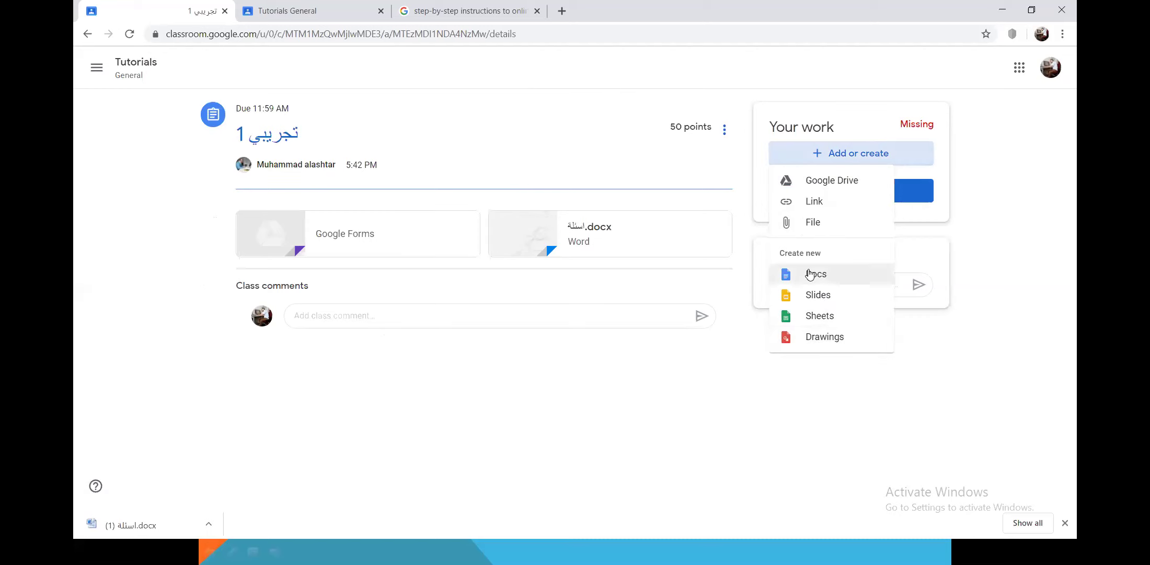
left_click(815, 223)
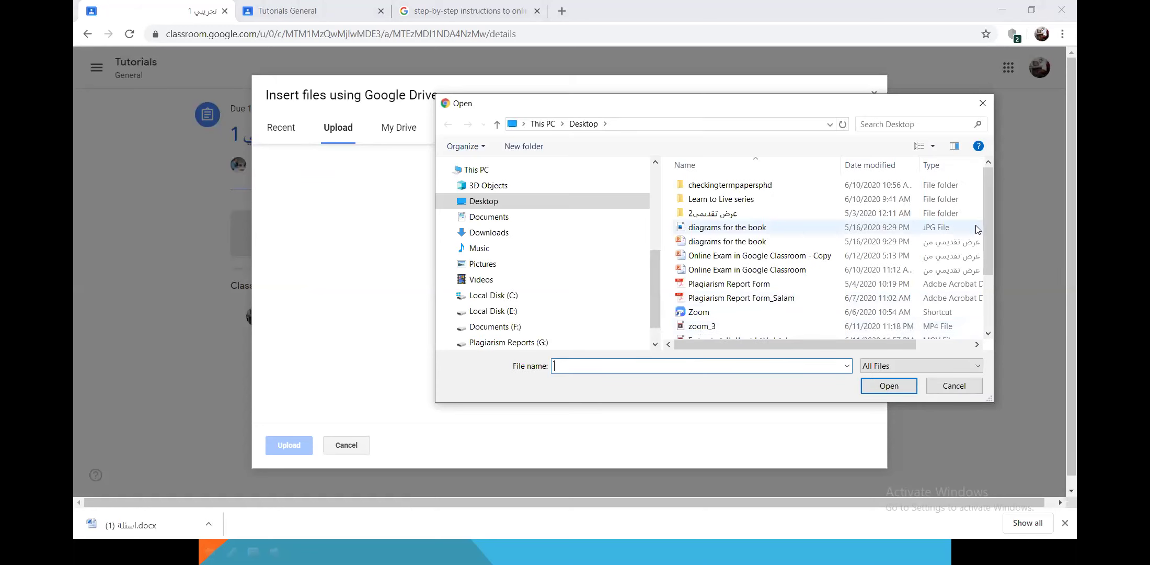
scroll(713, 288, "down", 2)
left_click(713, 288)
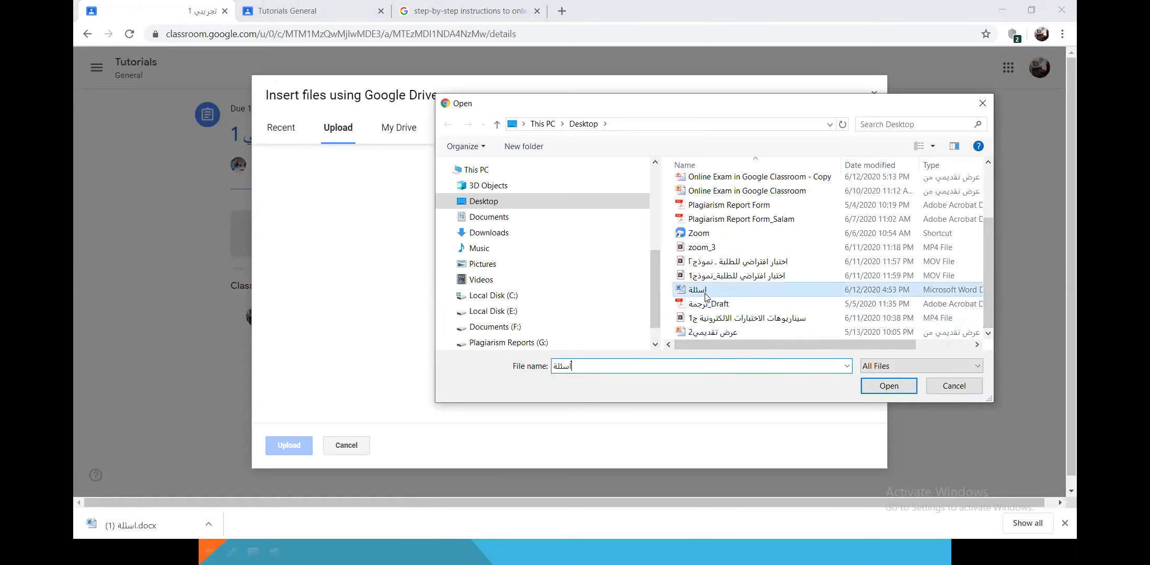
left_click(909, 387)
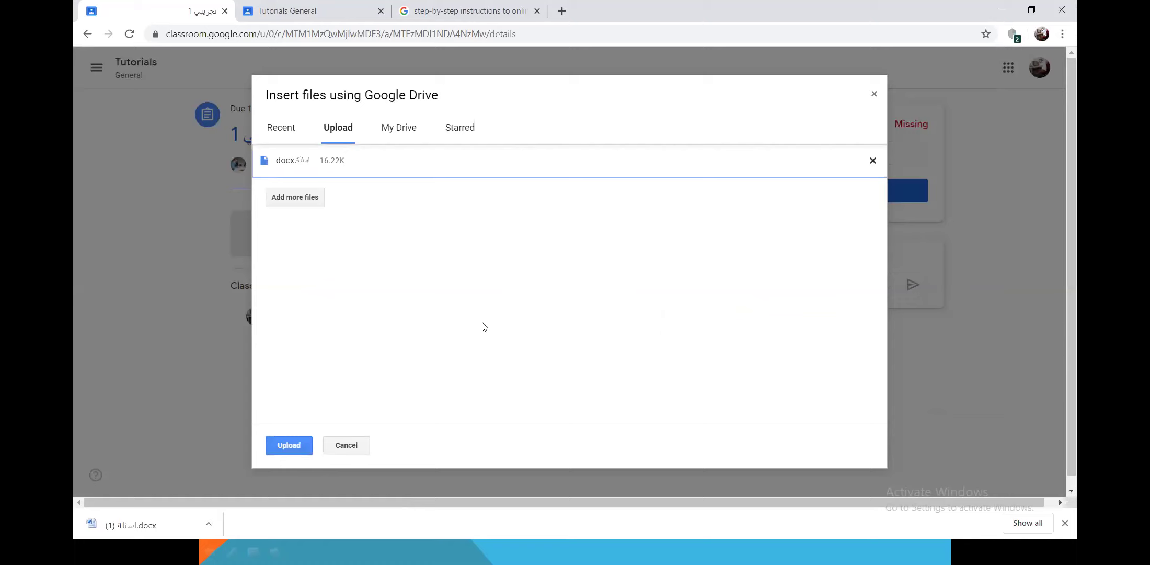
left_click(289, 446)
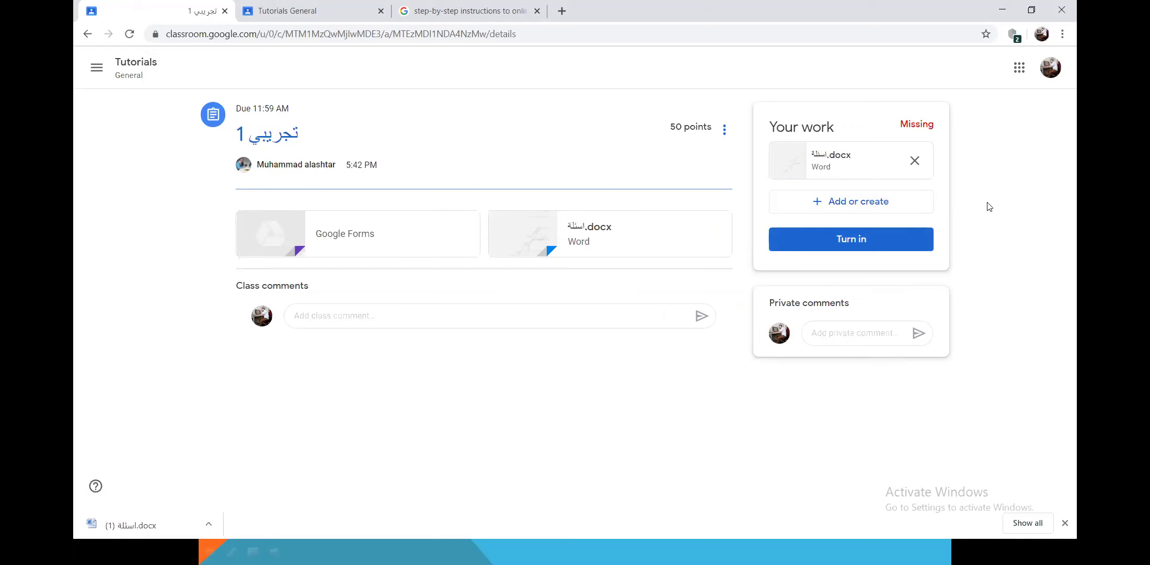
left_click(838, 243)
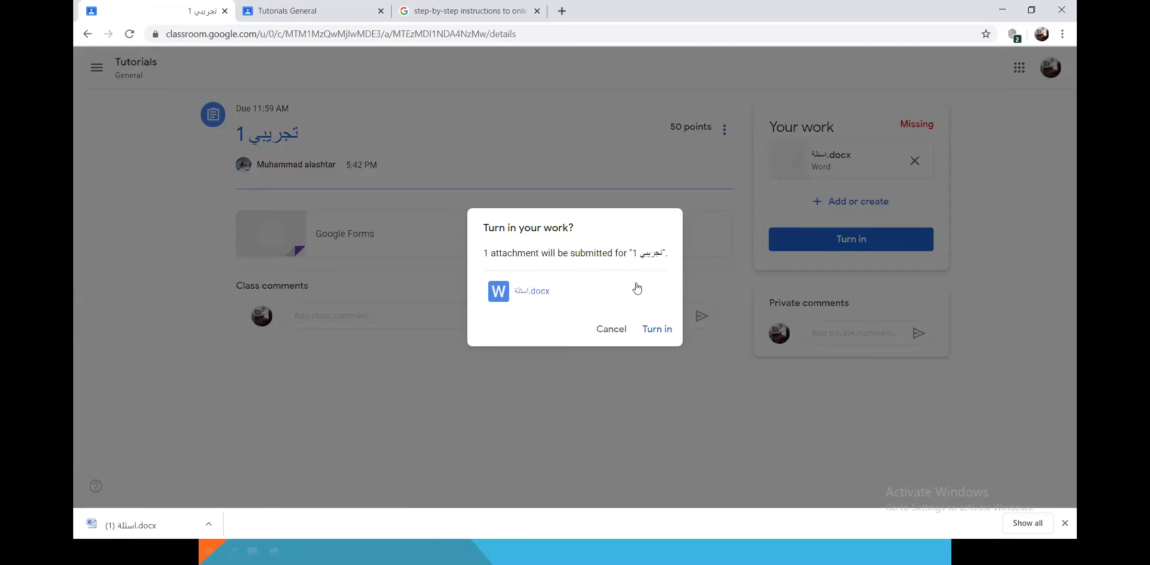
left_click(654, 331)
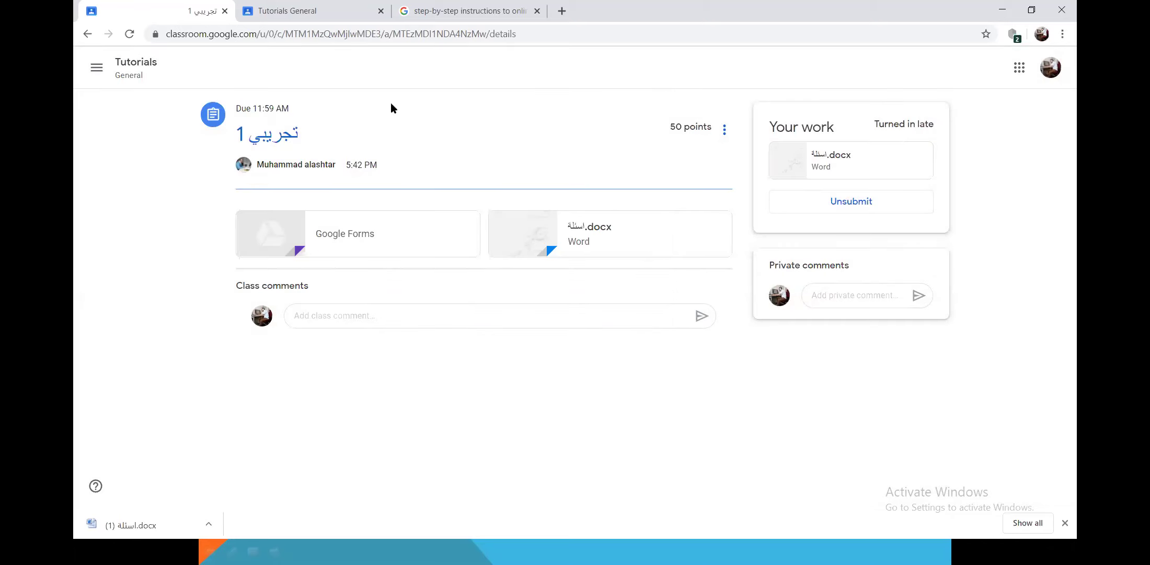
Switch to the teacher's Tutorials class, reload it and look through the stream posts
left_click(296, 12)
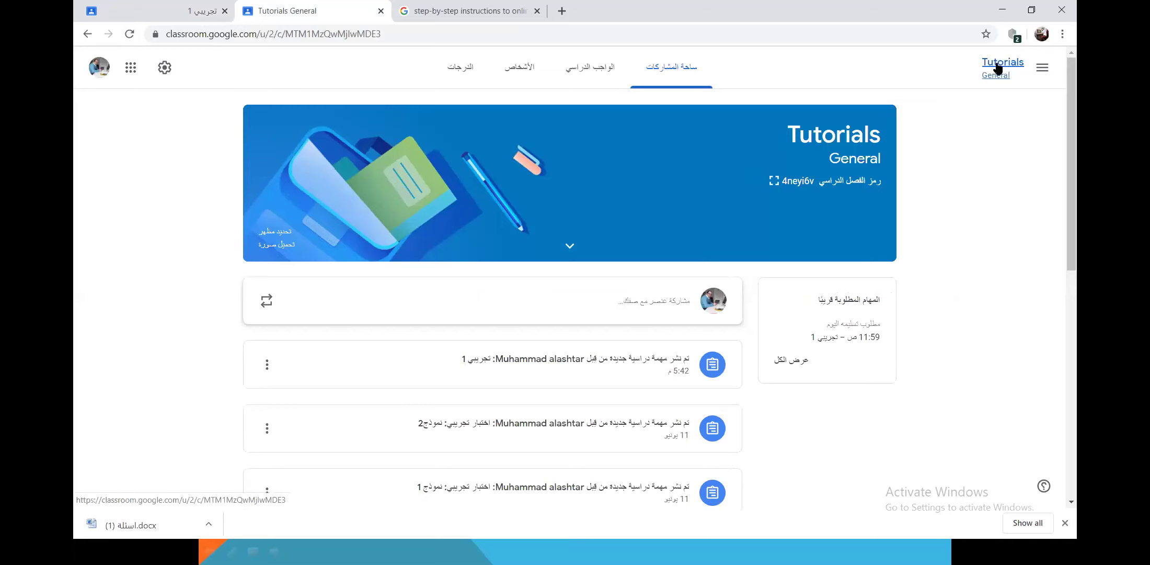
left_click(1042, 67)
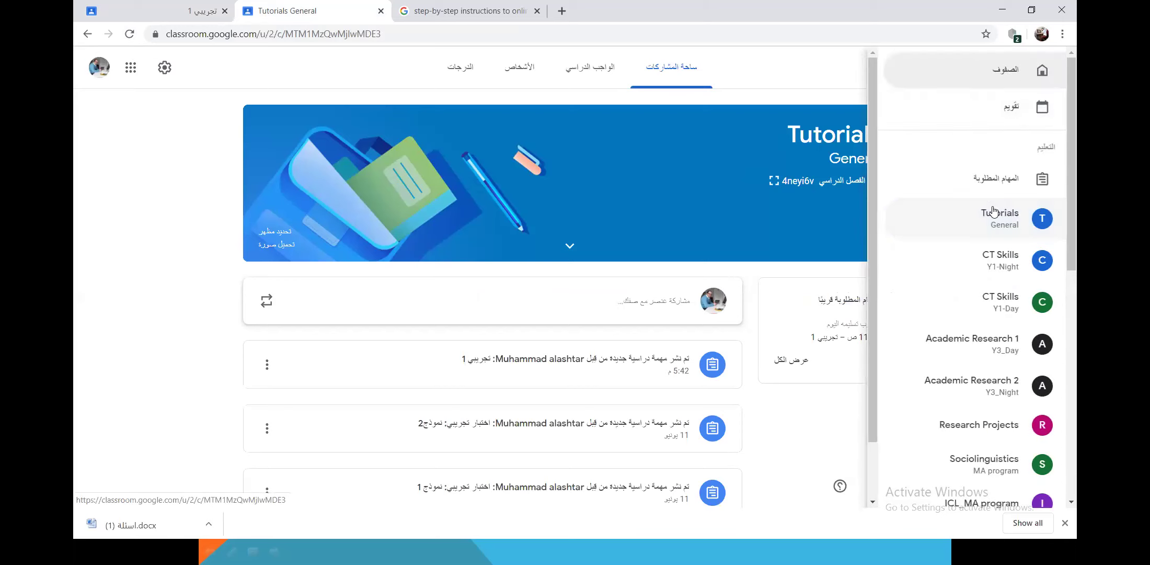
left_click(874, 182)
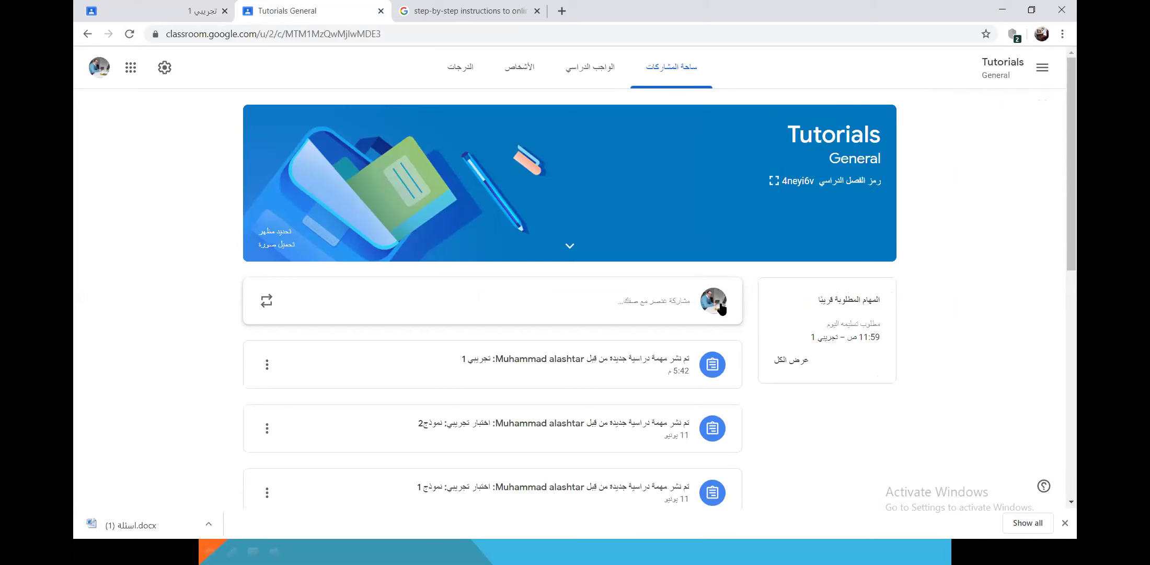
left_click(130, 35)
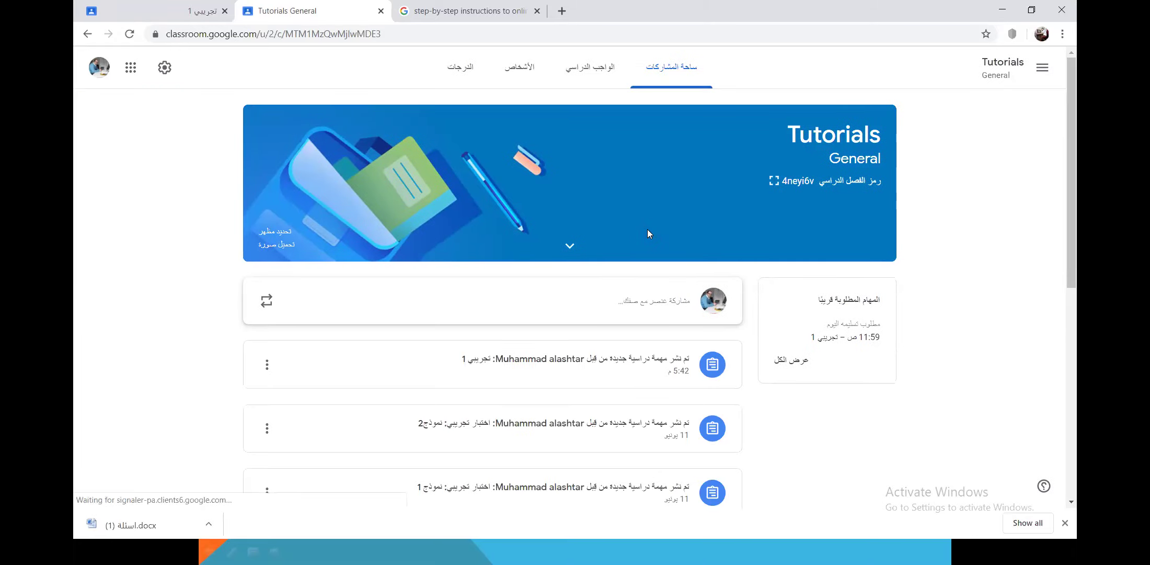
scroll(753, 307, "down", 3)
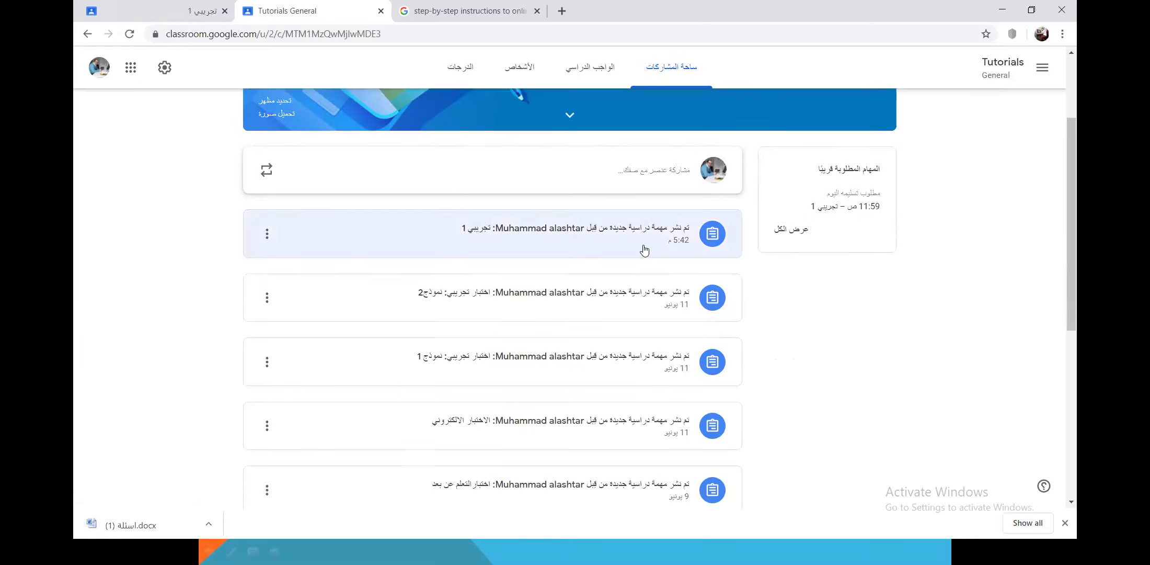
Open the turned-in submissions of the assignment "تجريبي 1" from the teacher's classwork
left_click(600, 73)
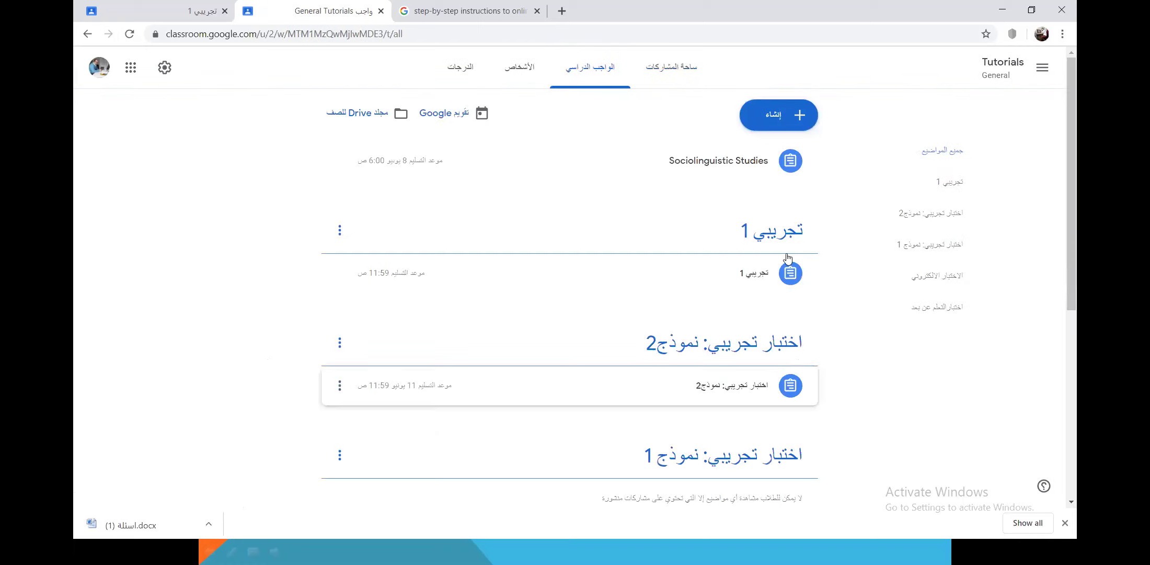
left_click(769, 240)
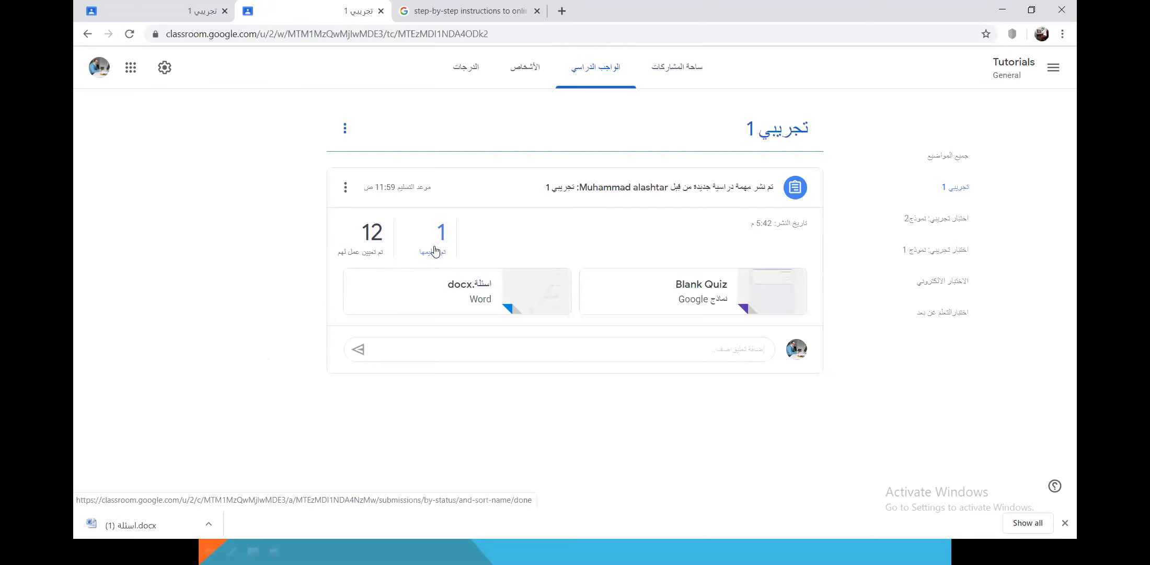
left_click(435, 251)
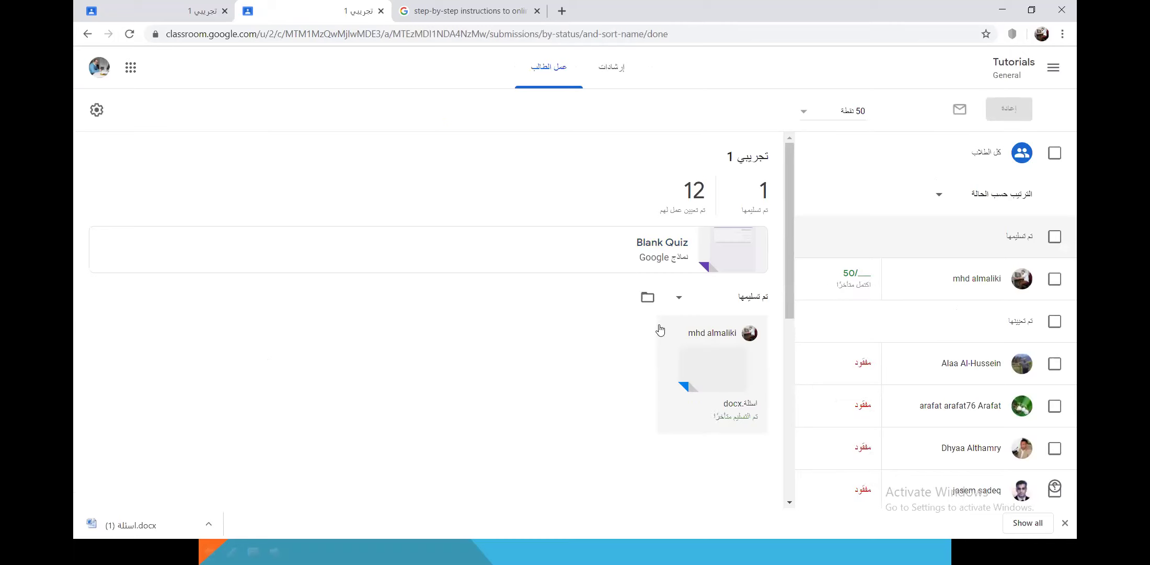
Check the list of students still assigned, return to the turned-in work and open the submitted file "اسئلة.docx" for grading
left_click(691, 191)
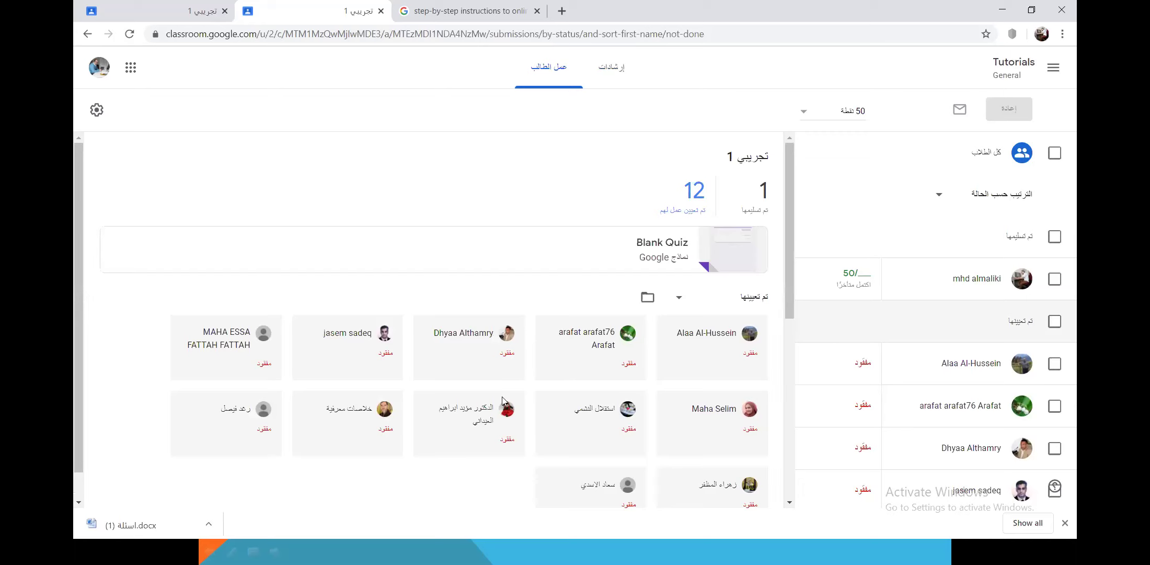
left_click(762, 194)
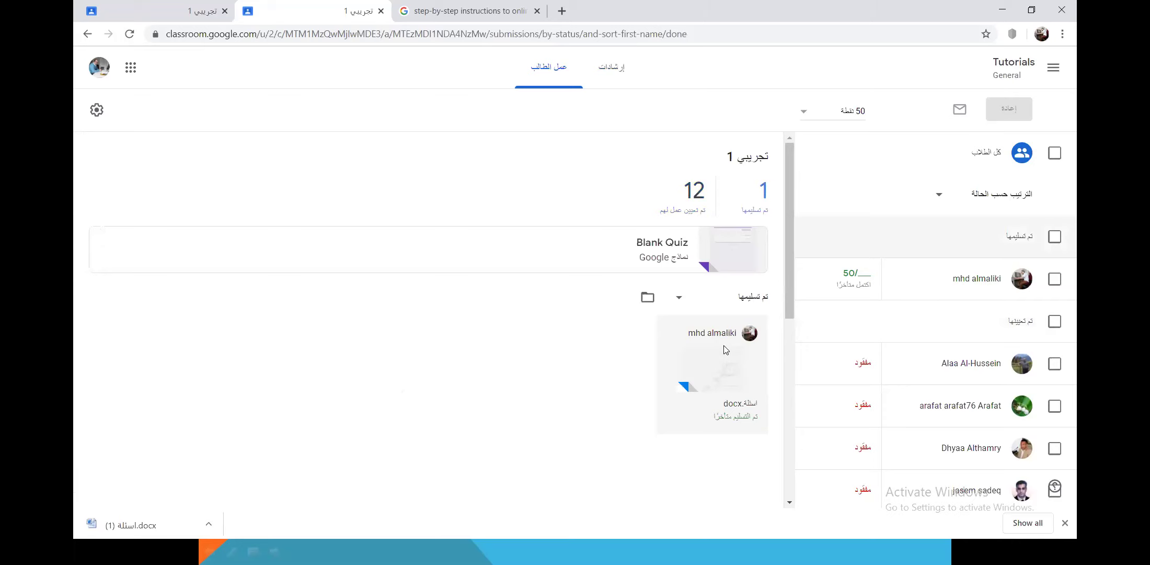
left_click(726, 382)
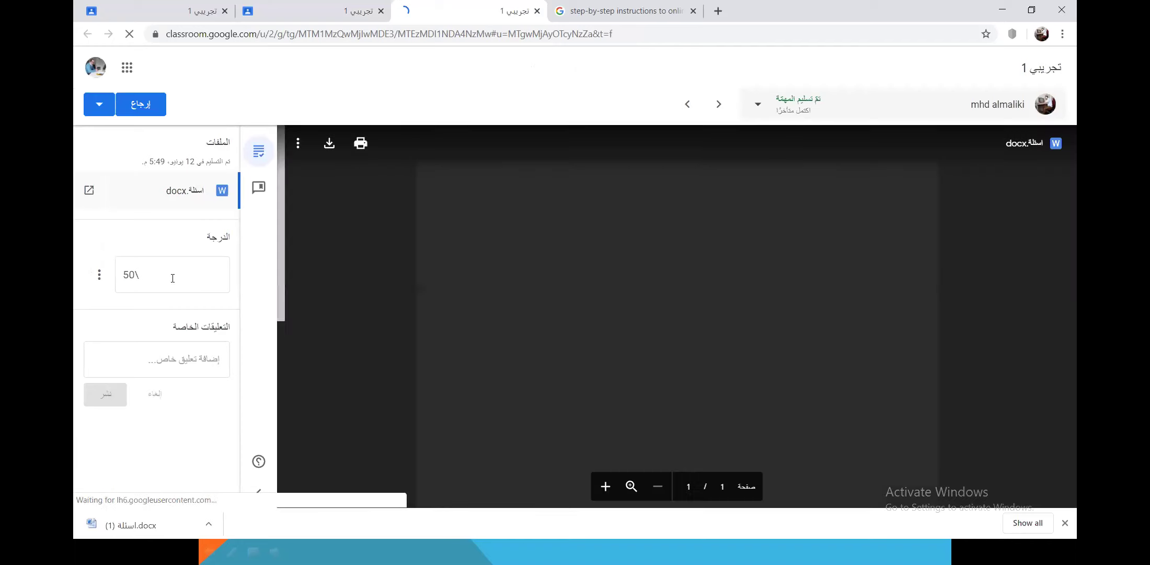
Grade the student's submission with 30 out of 50 points
left_click(171, 275)
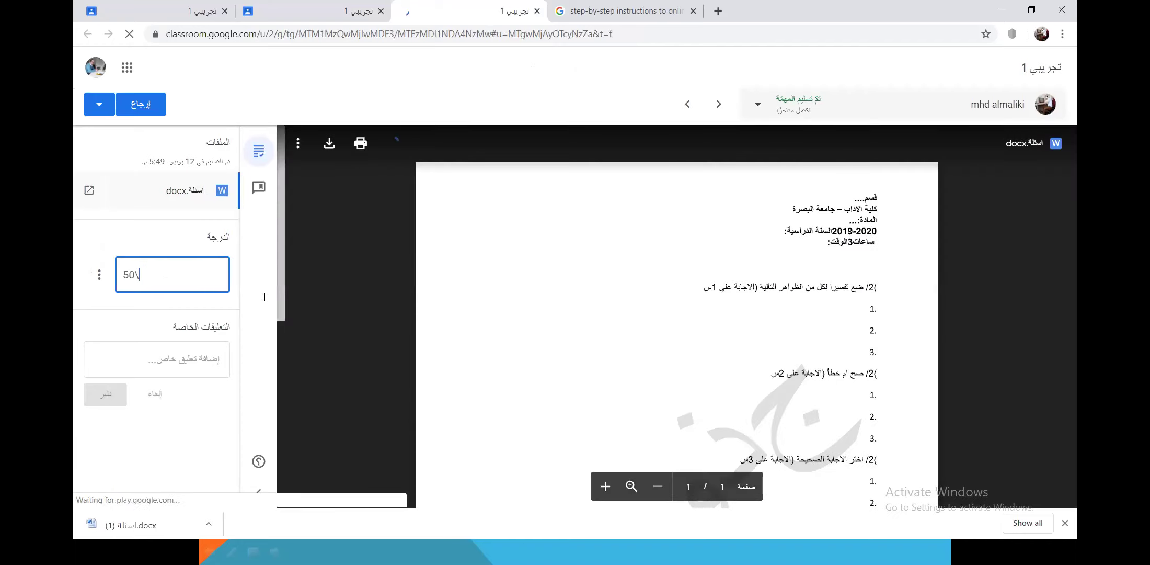
type("ء")
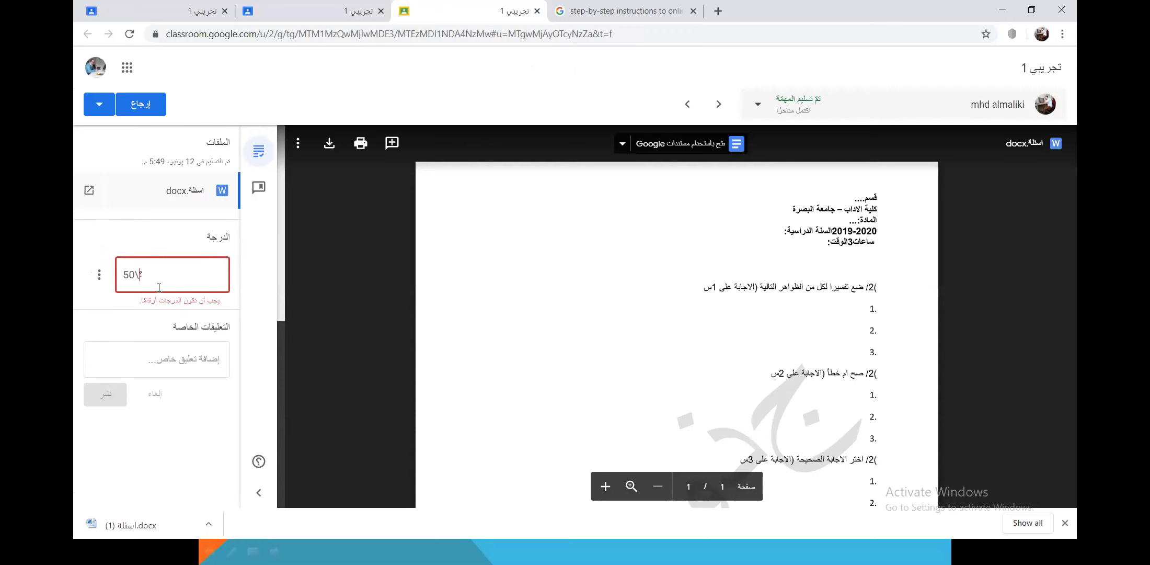
left_click_drag(146, 274, 137, 275)
type("30")
Write the private comment "بليليل بيسيسيس" on the submission and return the graded assignment to the student
left_click(188, 360)
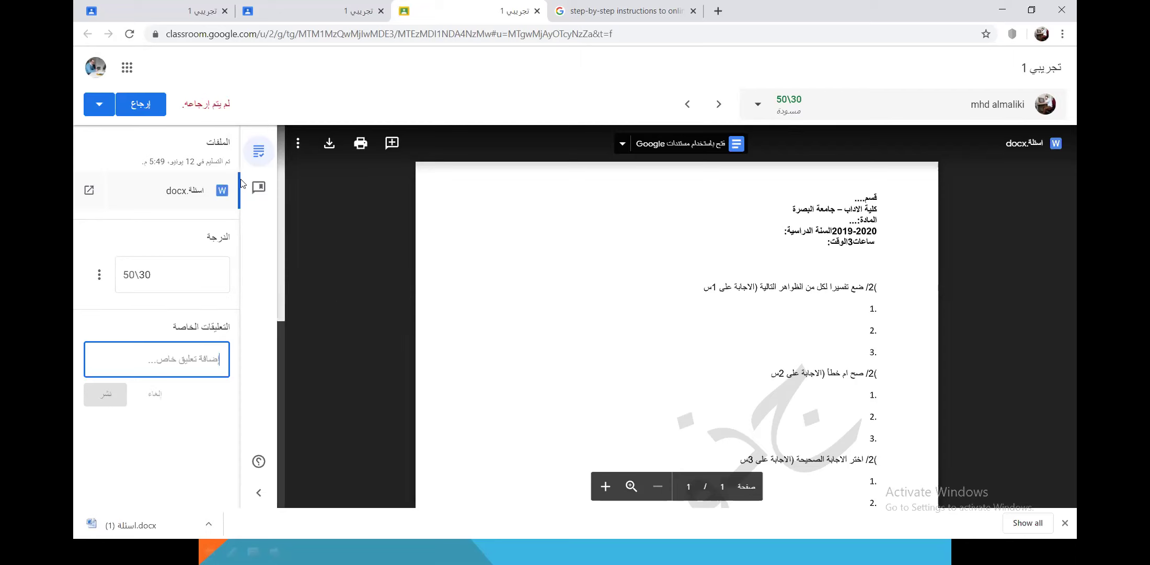
type("بليليل")
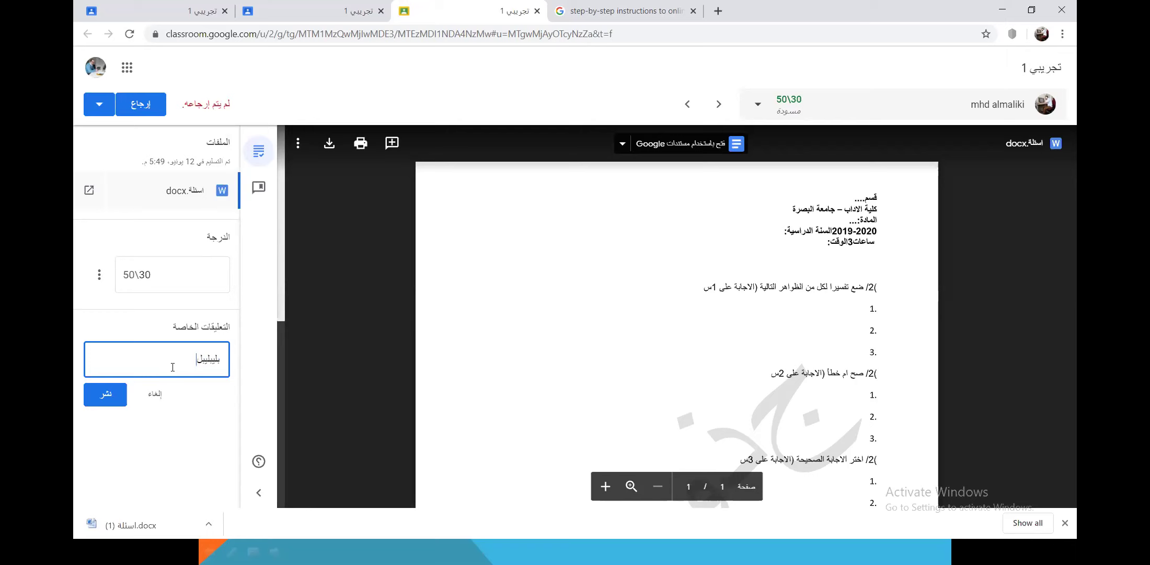
type(" بيسيسيس")
left_click(105, 400)
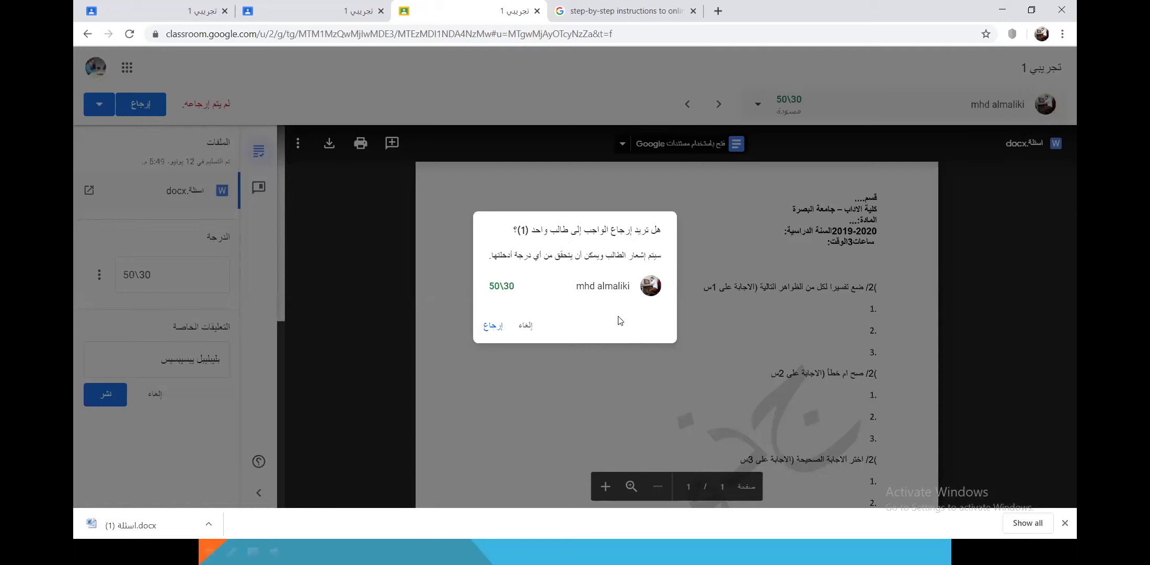
left_click(494, 325)
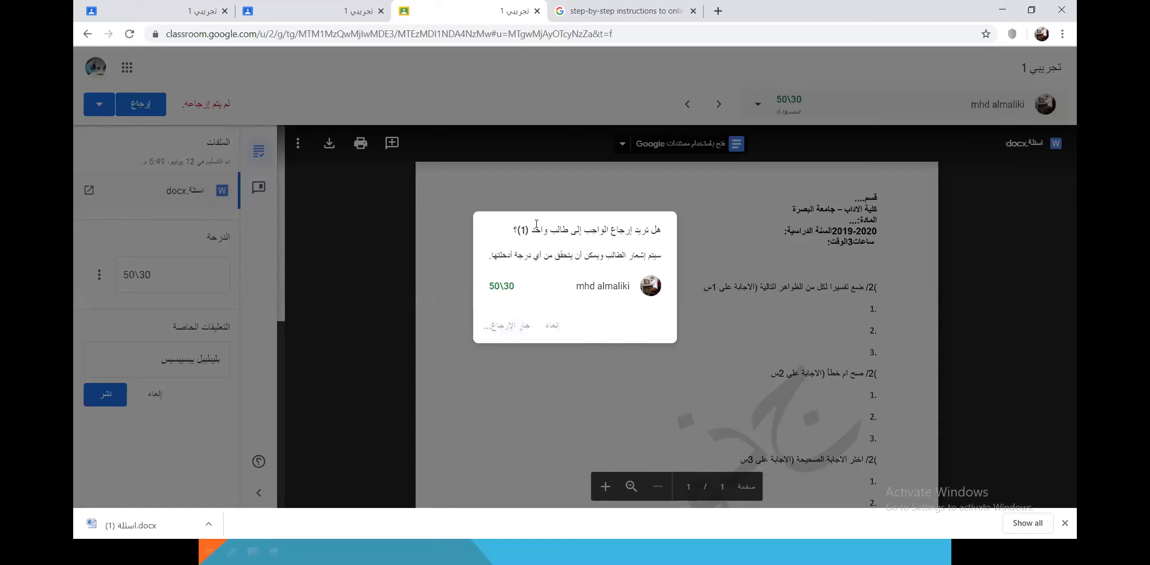